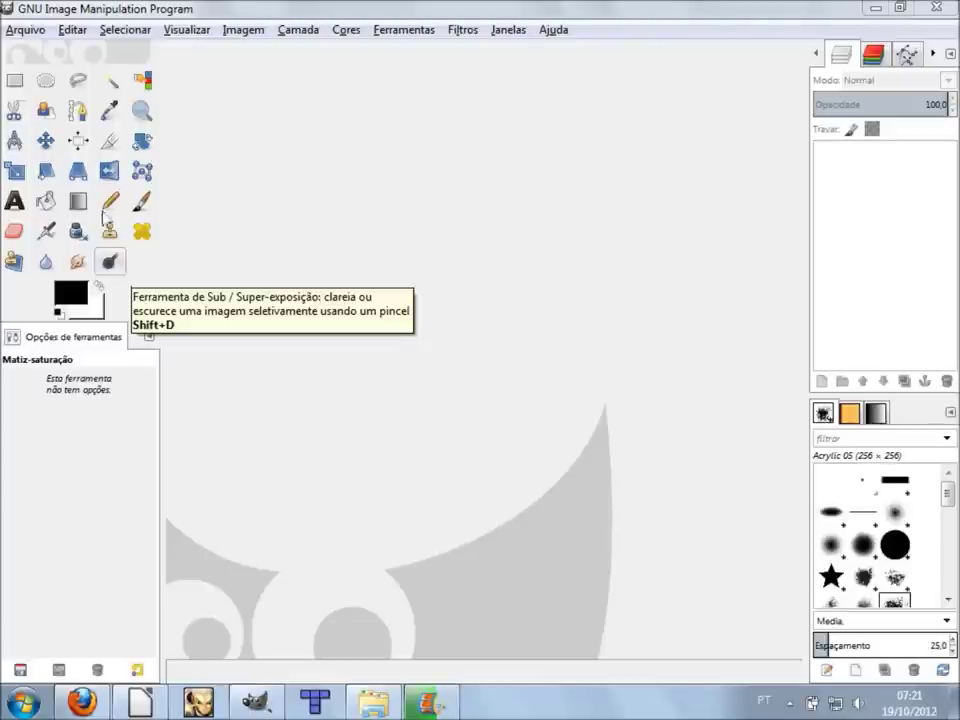
Create a blank 1024x768 image fitted to the window, with Dodge / Burn selected.
left_click(22, 29)
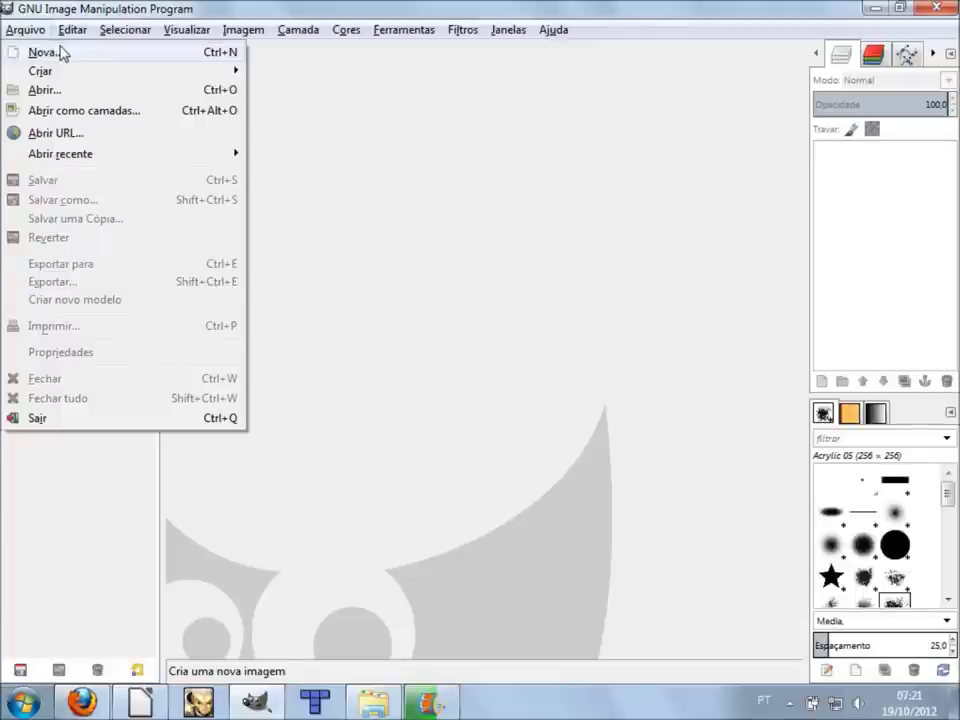
left_click(424, 461)
left_click(24, 31)
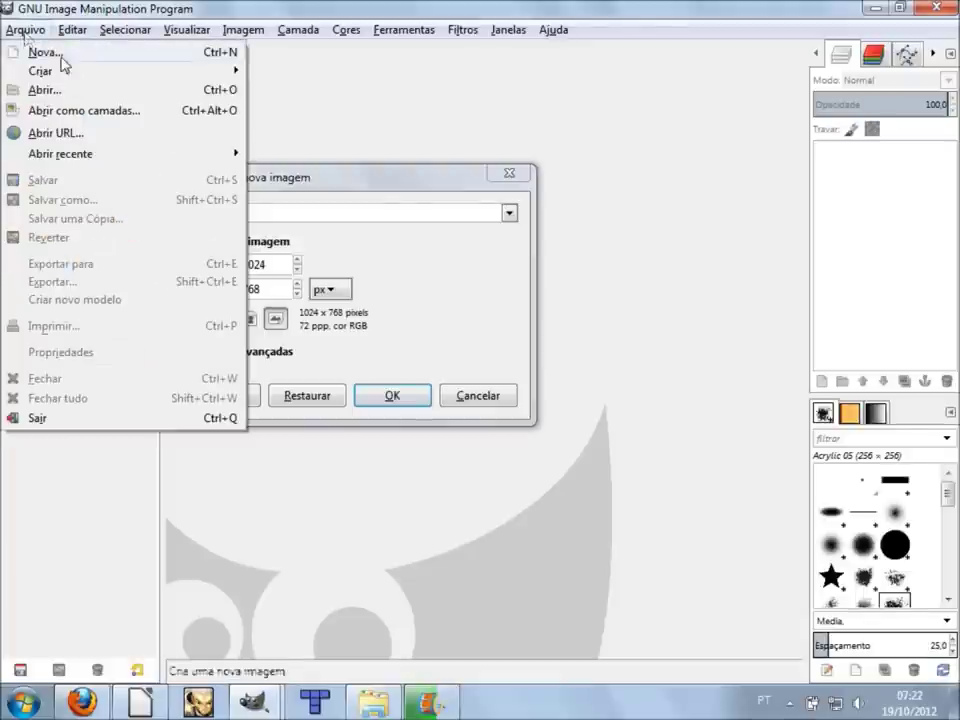
left_click(390, 193)
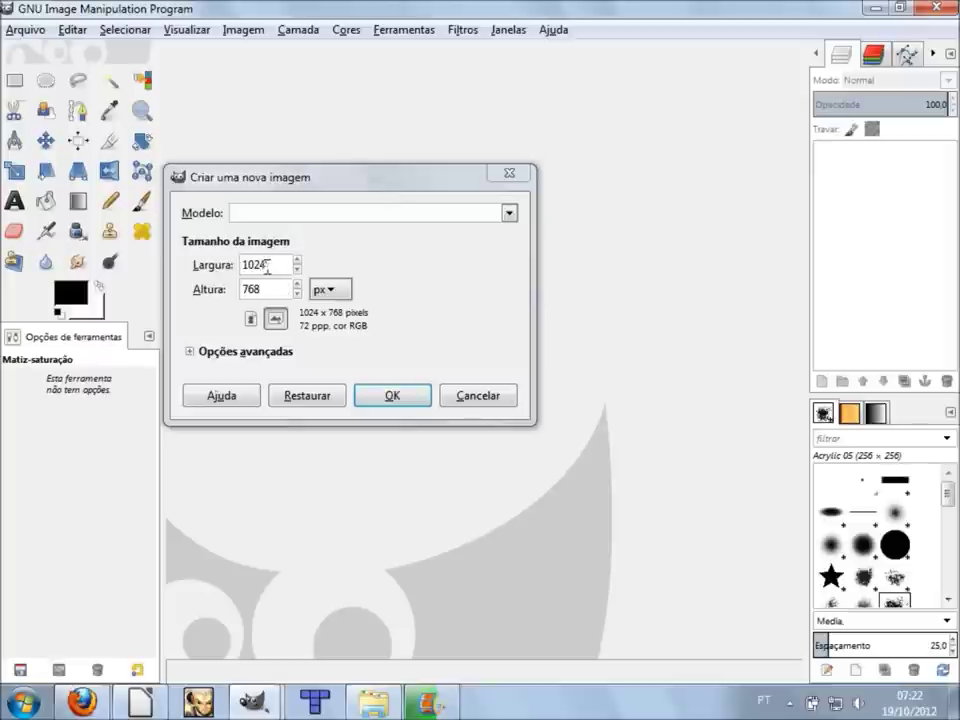
left_click(388, 396)
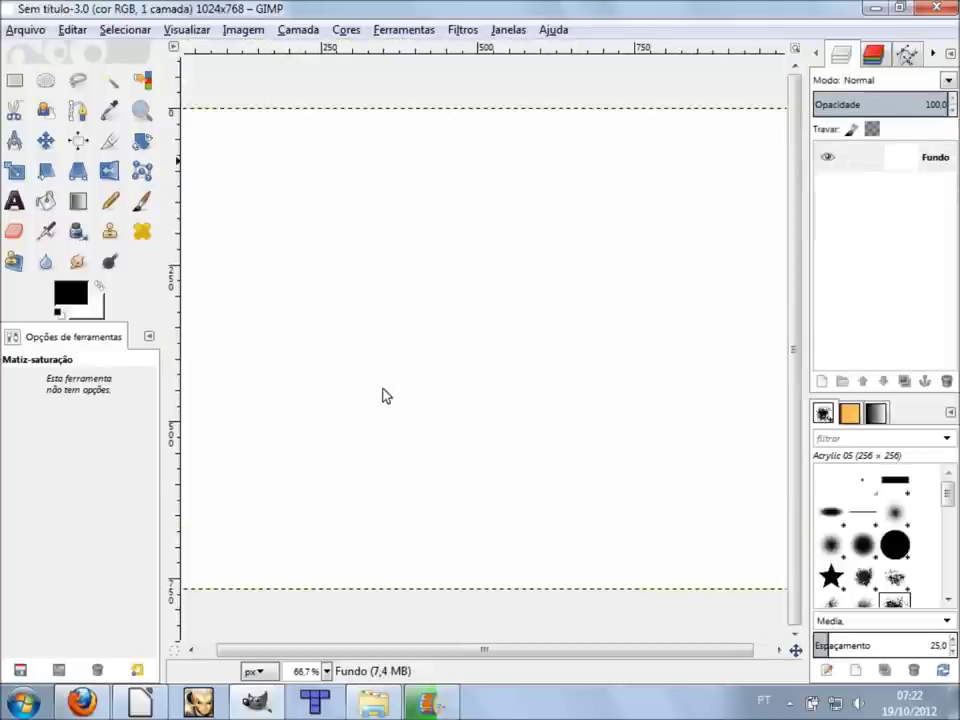
key("minus")
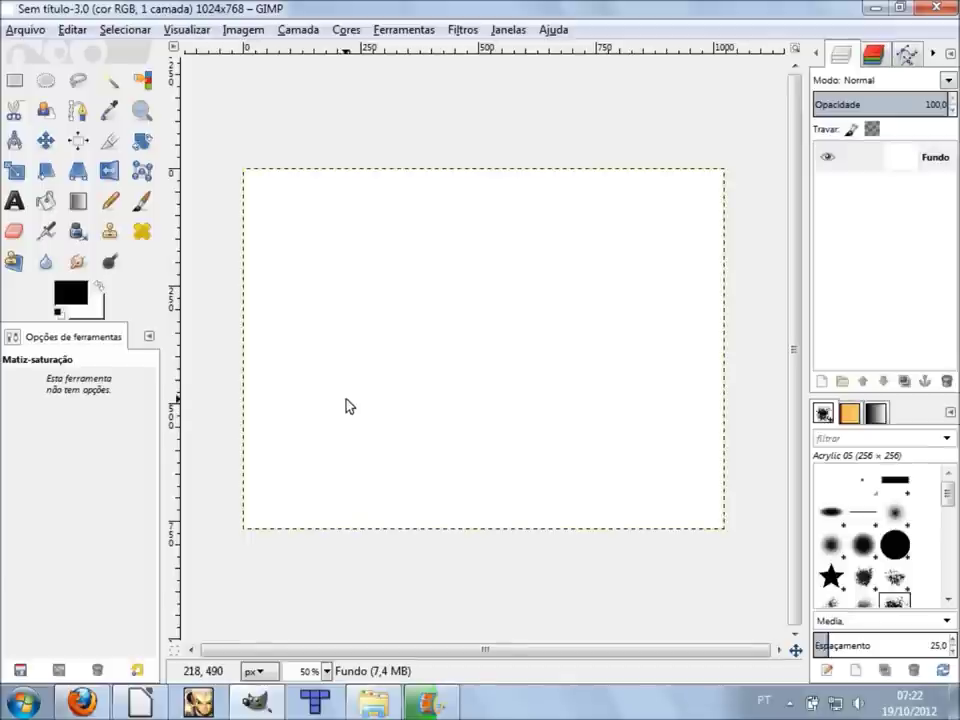
left_click(112, 274)
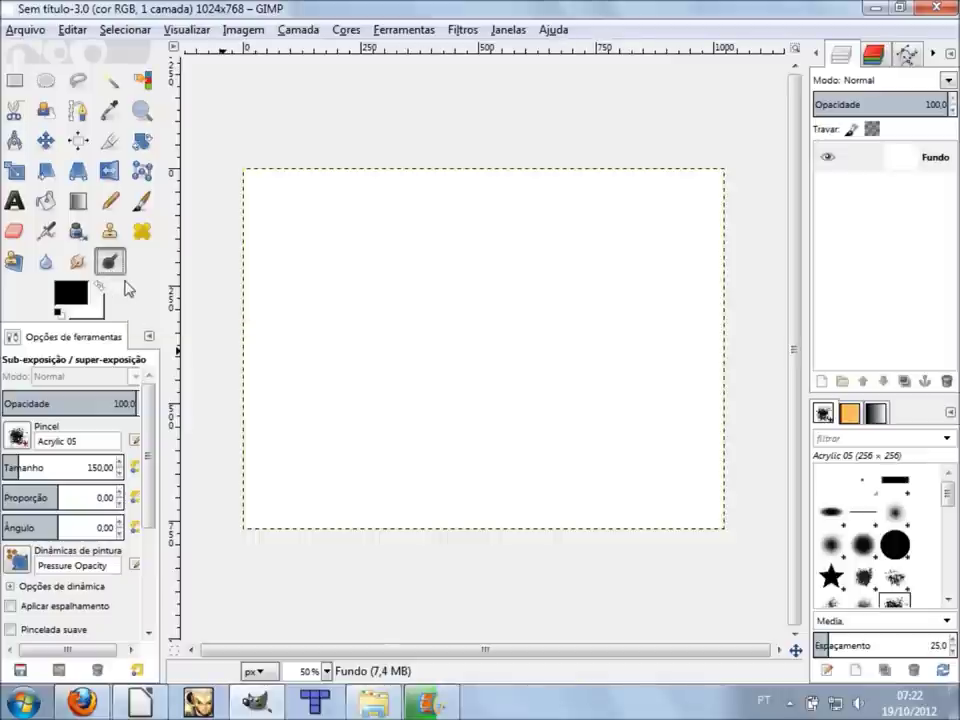
Set the foreground colour to light blue 5688fb.
left_click(80, 291)
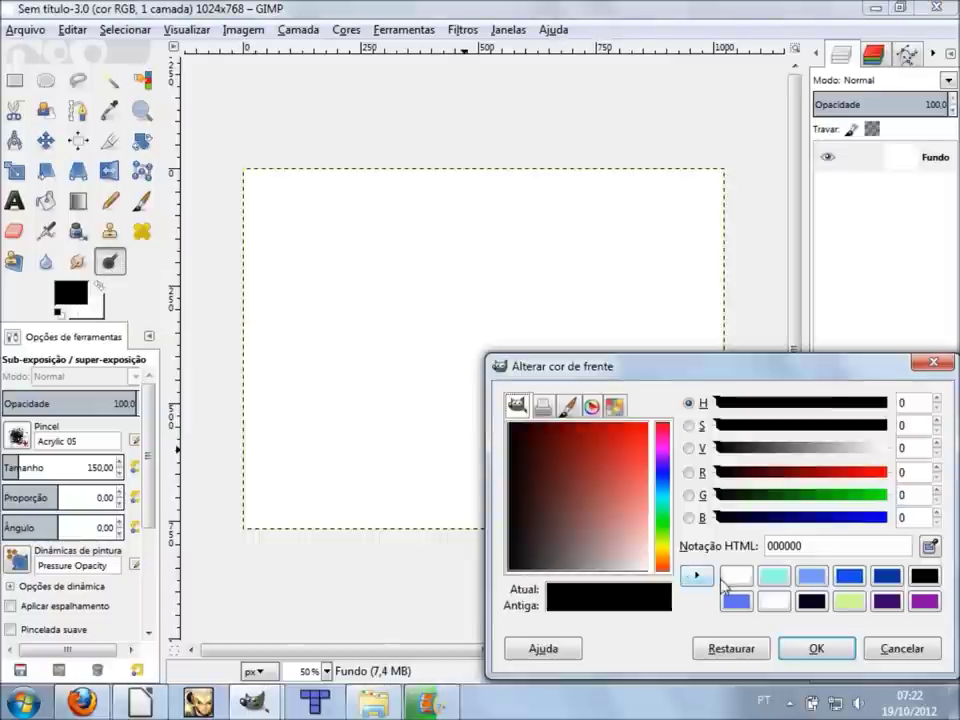
left_click(812, 576)
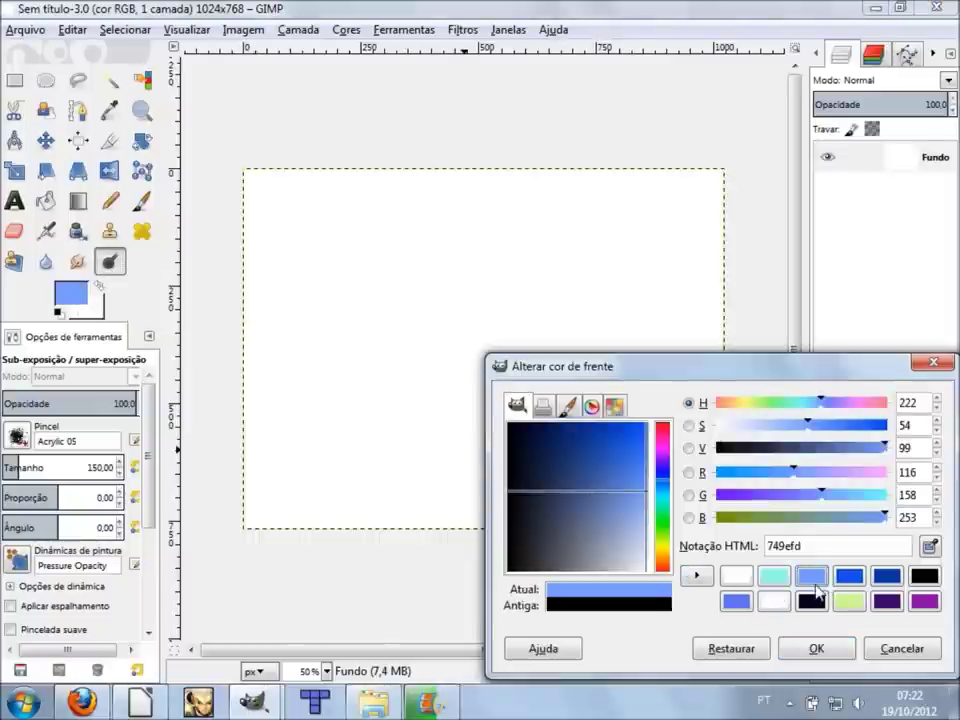
left_click(640, 489)
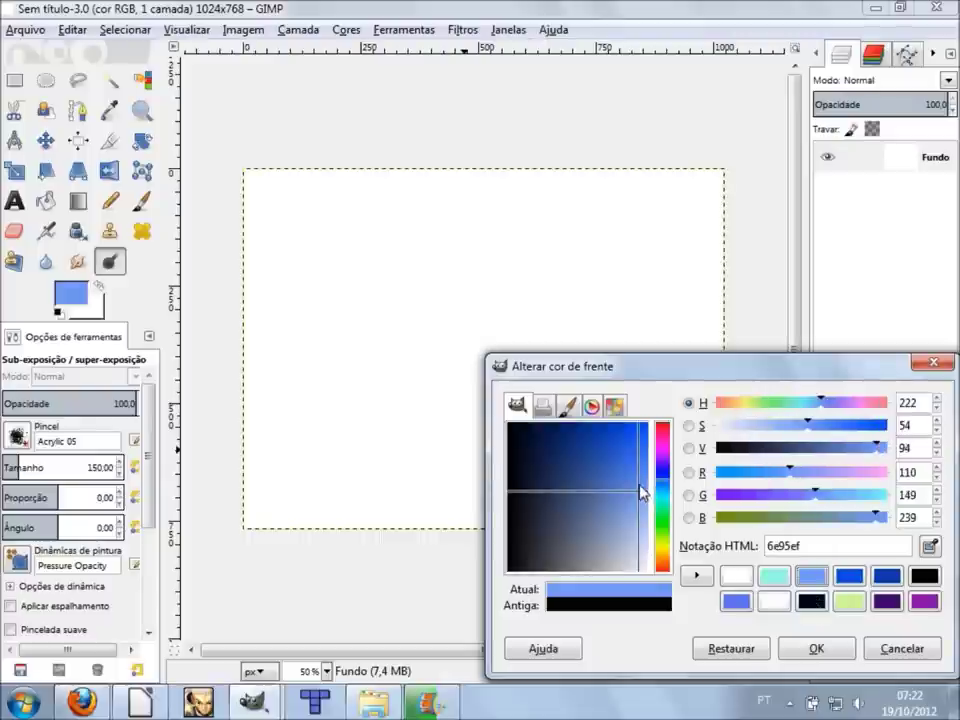
left_click_drag(645, 485, 647, 473)
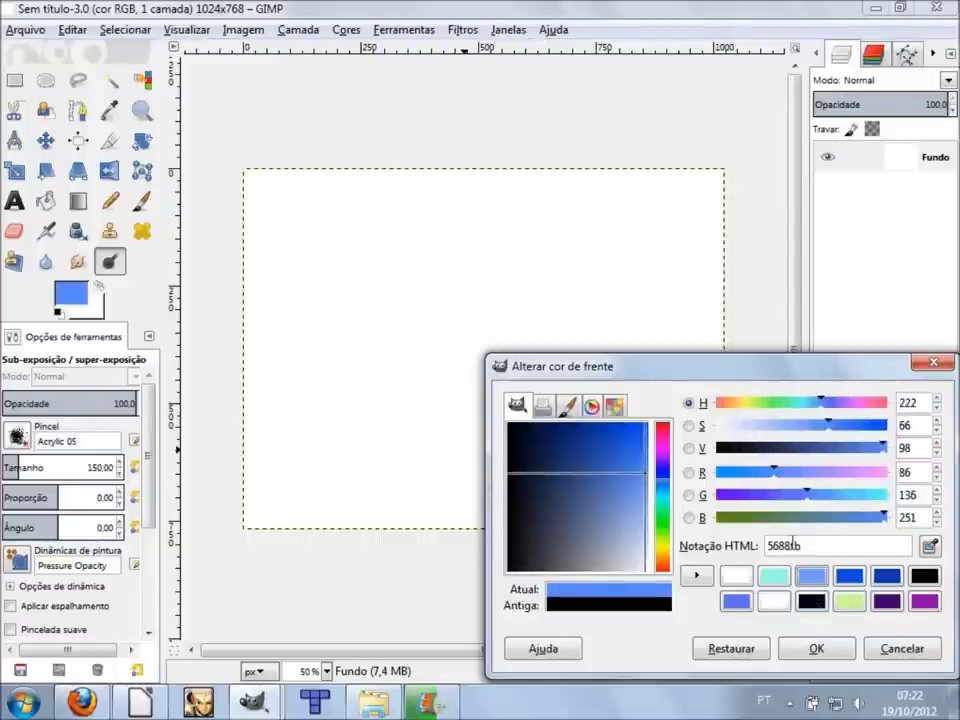
left_click_drag(809, 546, 790, 546)
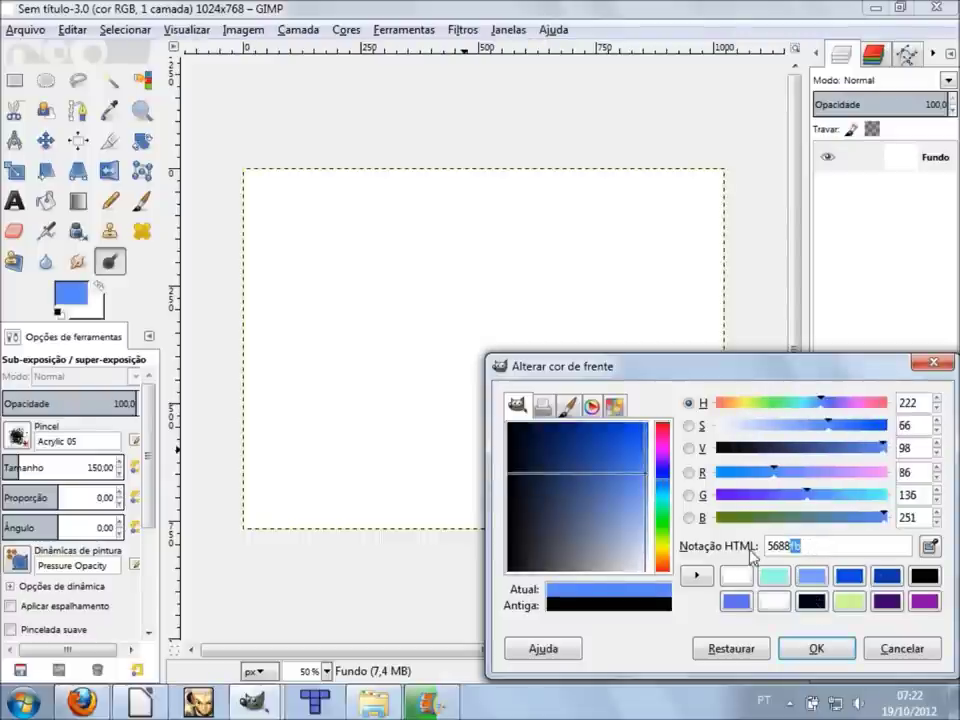
left_click(790, 648)
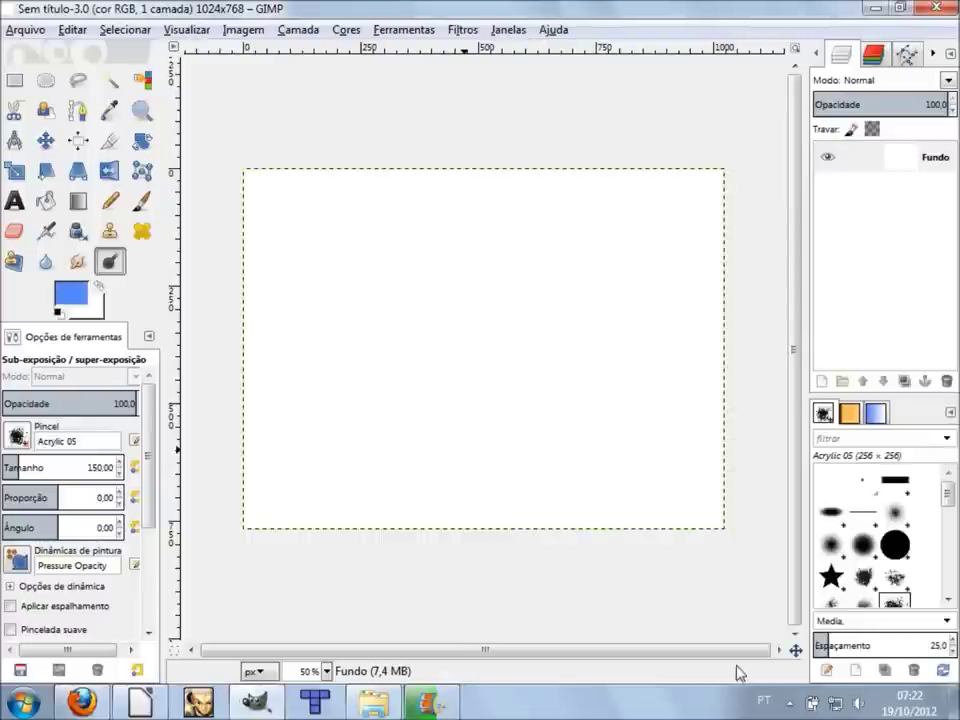
Bucket-fill the entire canvas with the 5688fb blue.
left_click(46, 201)
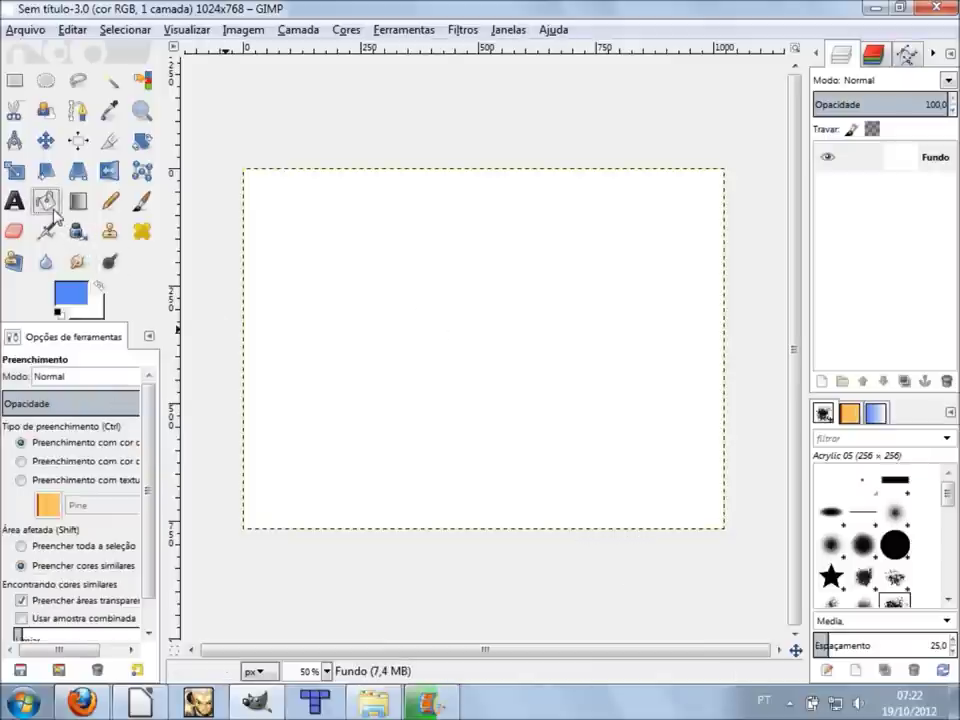
left_click(419, 309)
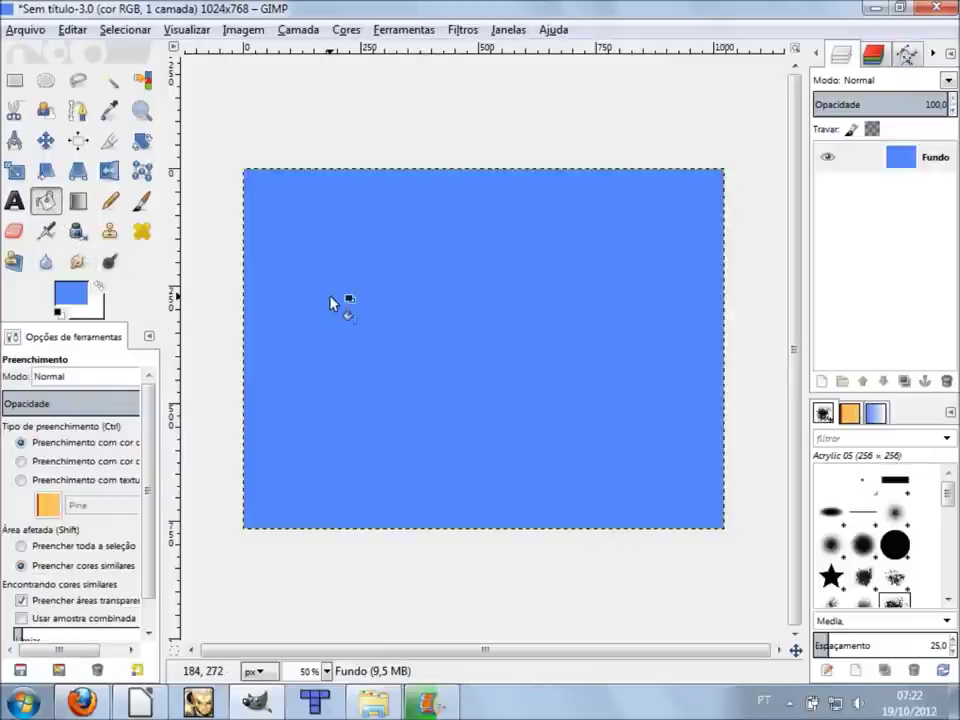
left_click(144, 205)
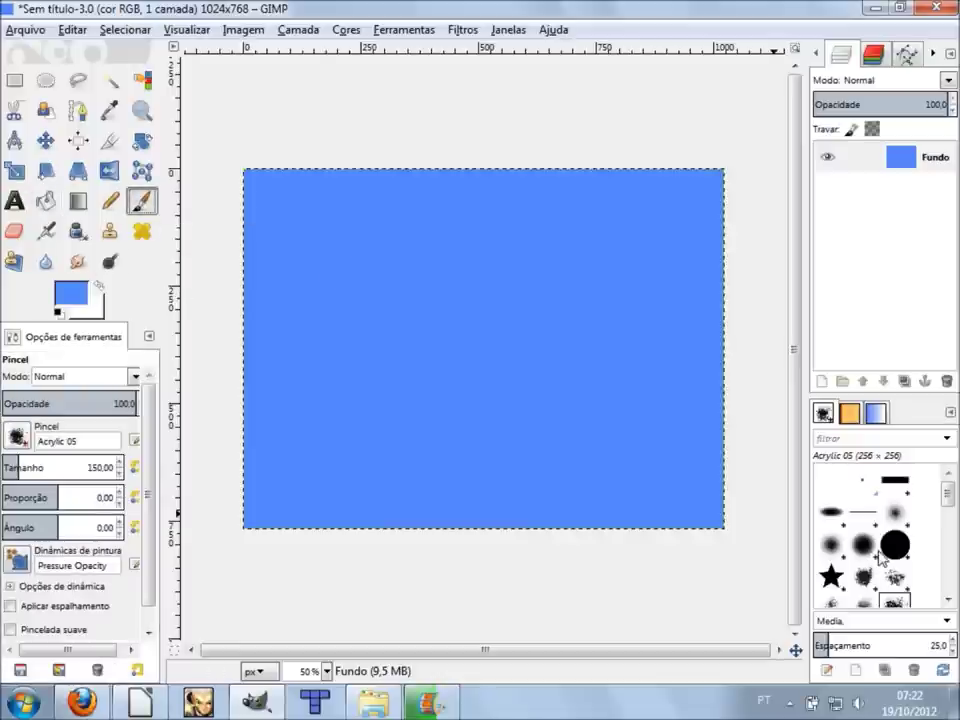
Try the Bristles 03 and Texture Hose 02 brushes, undoing a test dab.
scroll(875, 545, "down", 2)
scroll(860, 520, "down", 2)
scroll(845, 495, "down", 2)
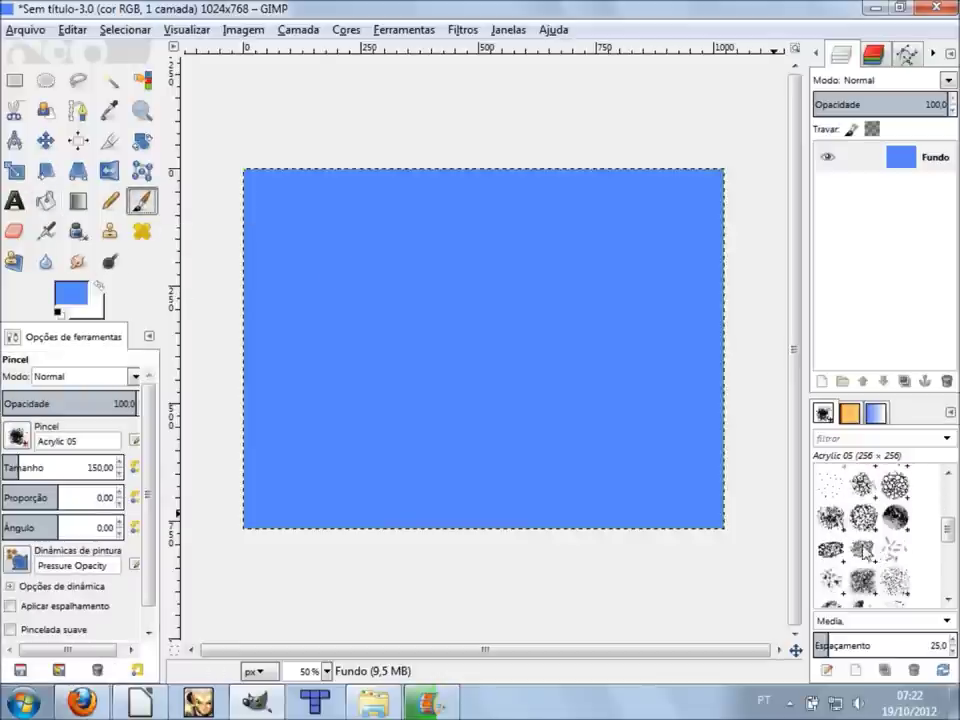
left_click(842, 491)
scroll(845, 540, "down", 3)
scroll(845, 577, "down", 3)
scroll(843, 570, "down", 2)
left_click(840, 568)
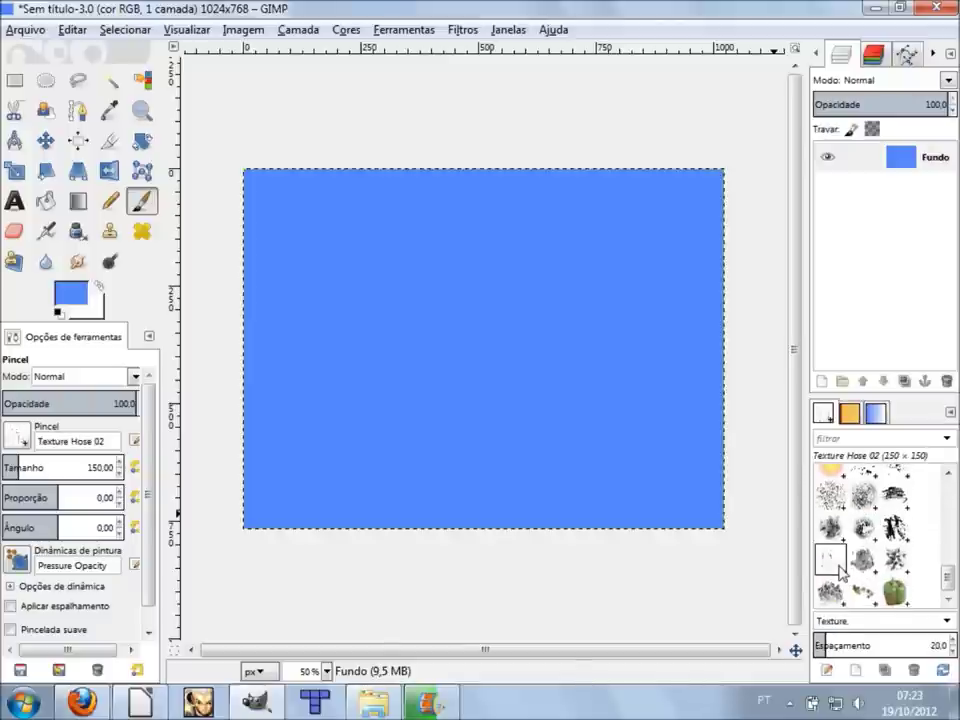
left_click(529, 340)
key("ctrl+z")
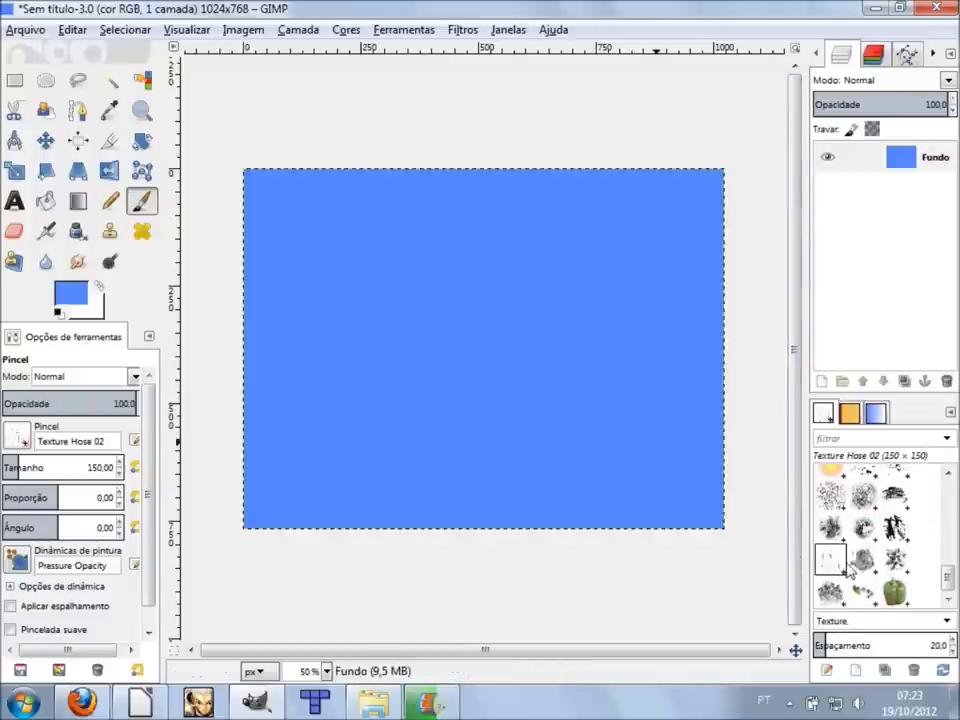
Select the Confetti brush and make white the foreground colour.
double_click(862, 556)
scroll(866, 580, "up", 2)
scroll(866, 575, "up", 2)
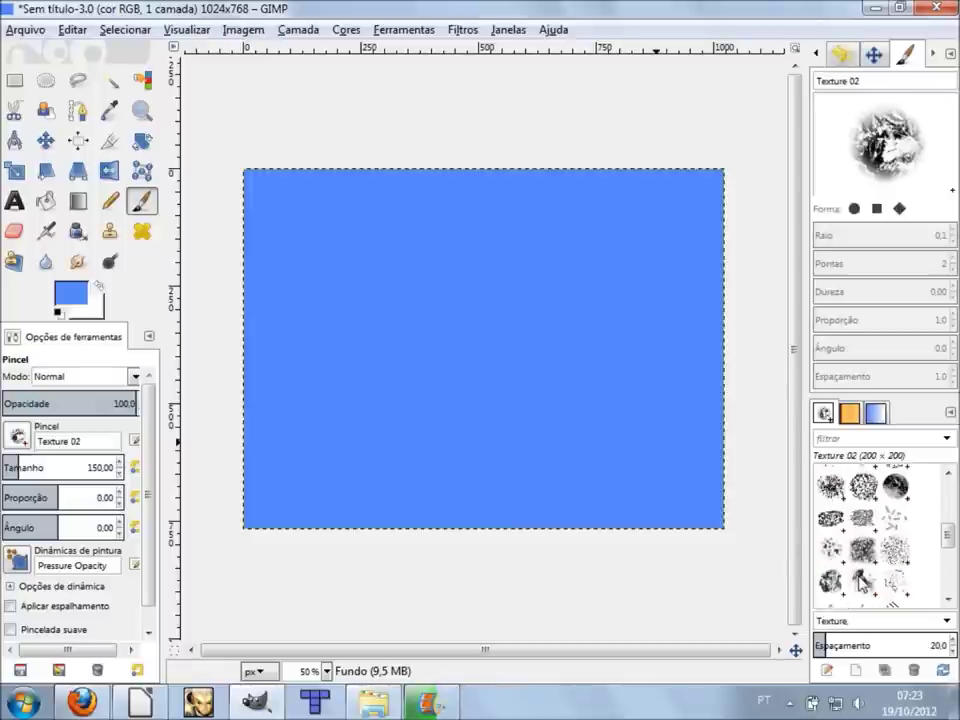
left_click(905, 553)
left_click(895, 519)
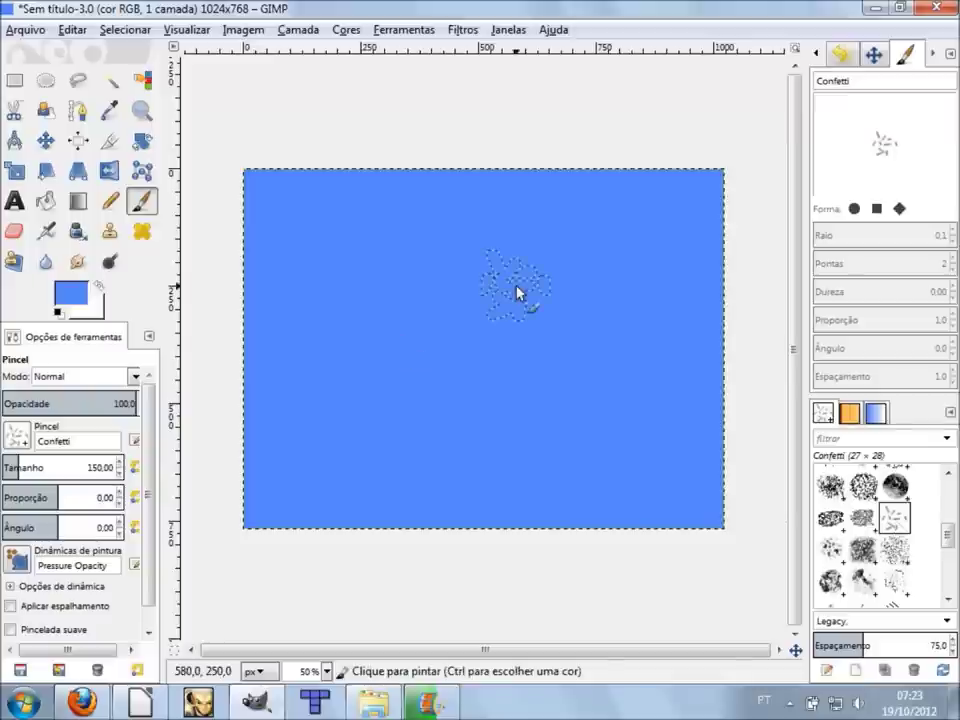
left_click(68, 296)
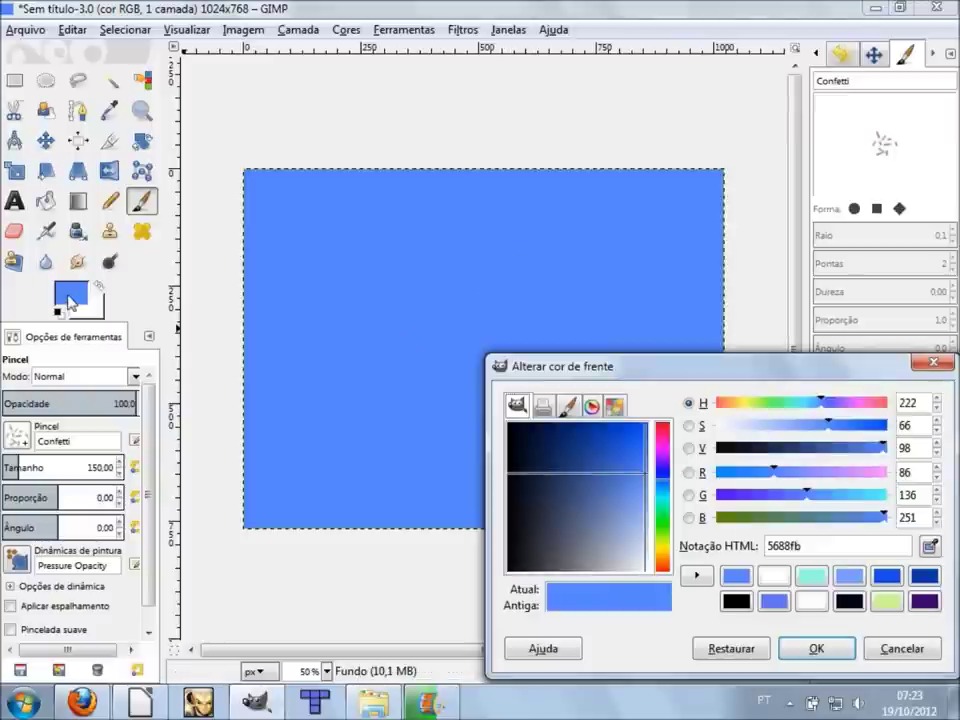
left_click(885, 649)
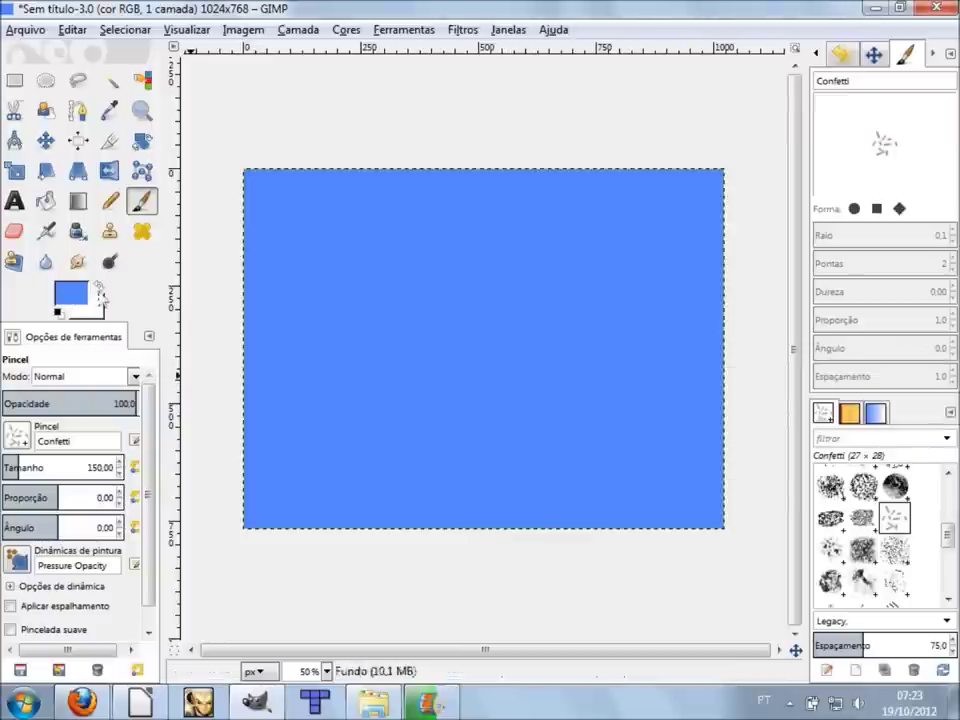
left_click(99, 287)
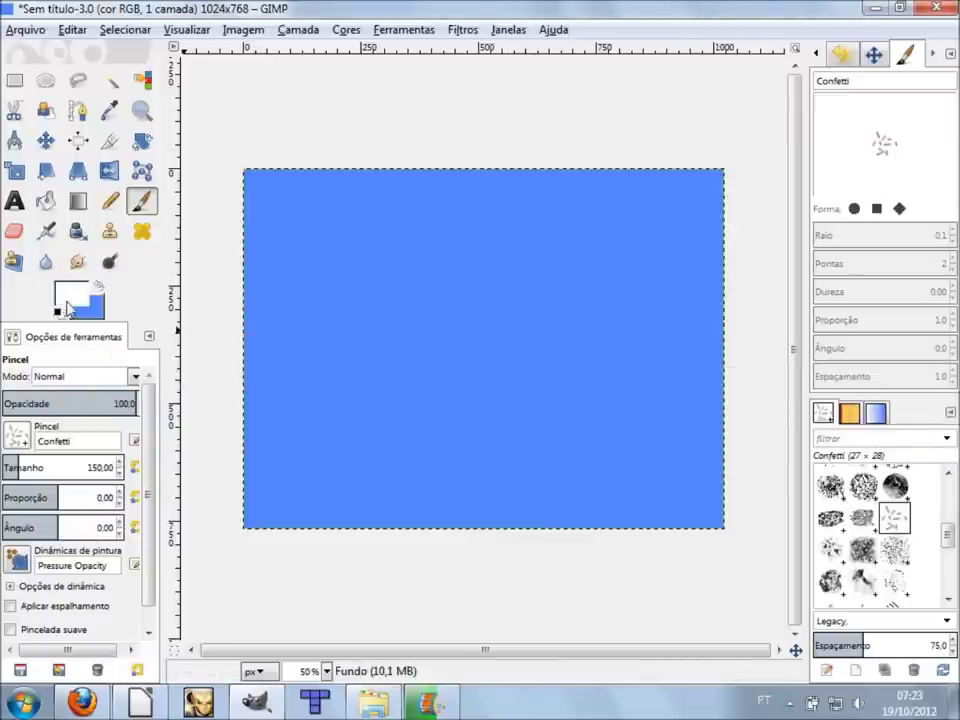
Paint white confetti clusters at lower-left, upper-middle, lower-right, upper-left and upper-right.
mouse_move(345, 350)
left_mouse_down()
mouse_move(437, 396)
mouse_move(375, 422)
mouse_move(435, 461)
mouse_move(450, 437)
mouse_move(387, 432)
mouse_move(398, 411)
mouse_move(480, 425)
left_mouse_up()
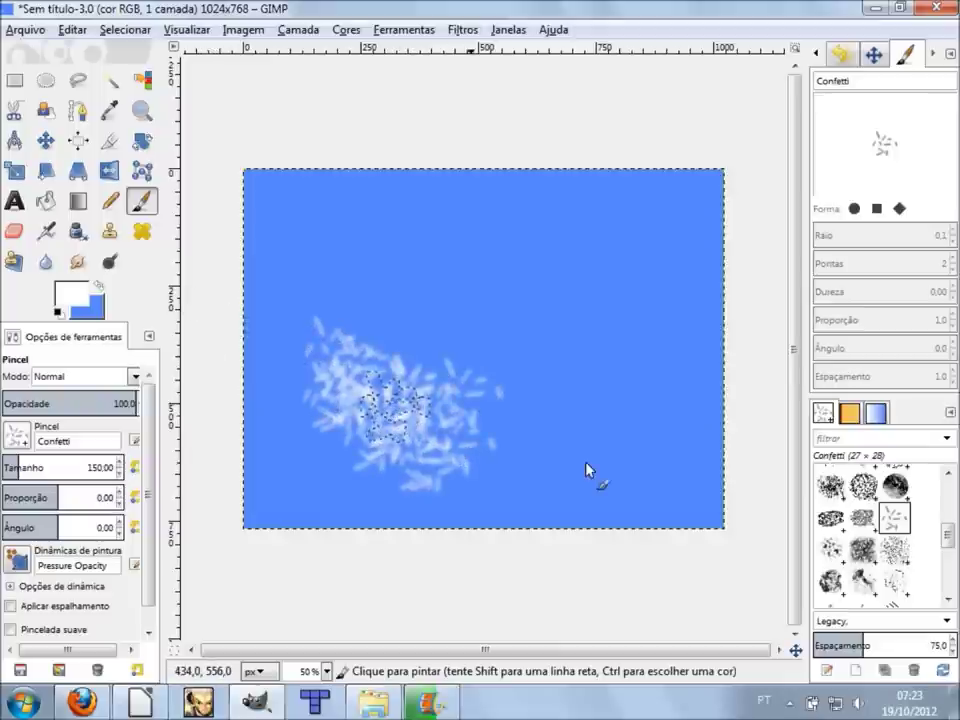
key("ctrl+z")
key("ctrl+z")
key("ctrl+z")
key("ctrl+z")
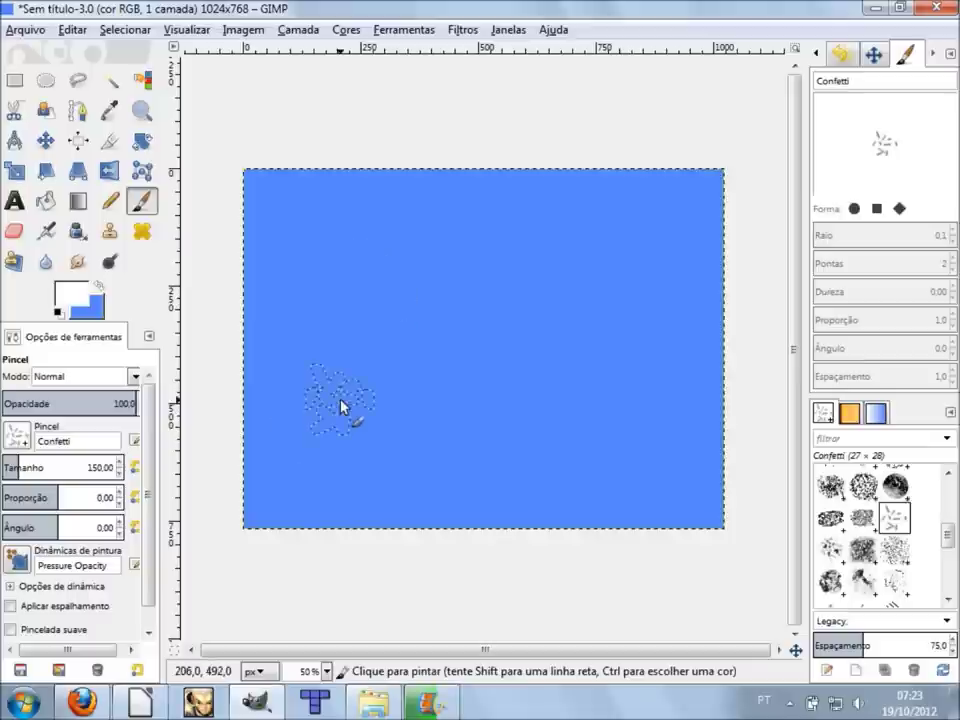
left_click_drag(341, 405, 402, 432)
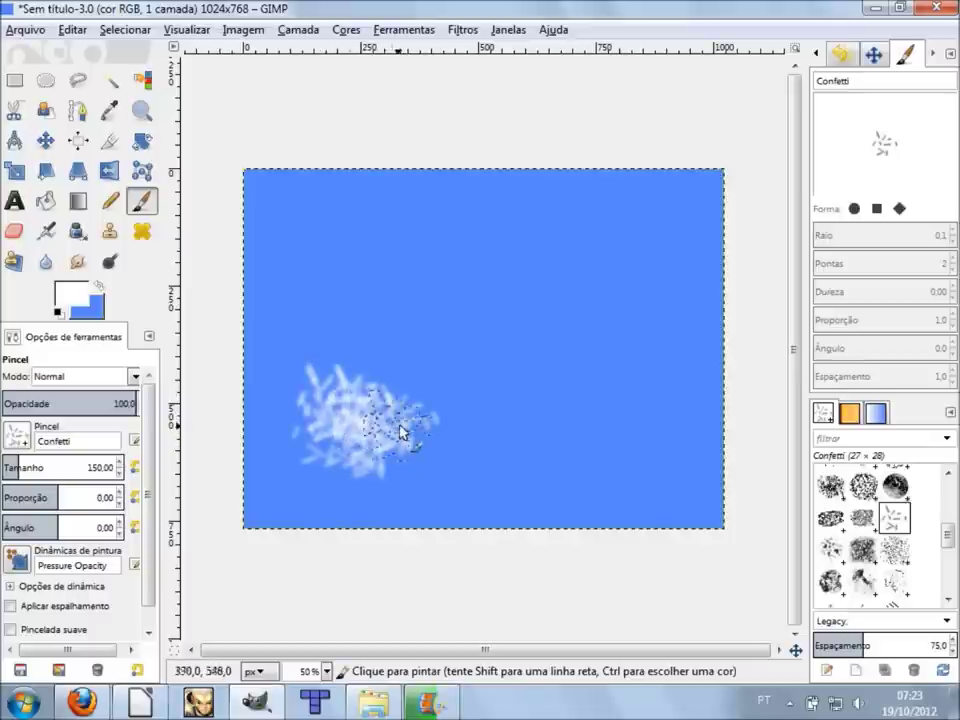
mouse_move(542, 328)
left_mouse_down()
mouse_move(589, 311)
mouse_move(600, 323)
mouse_move(572, 294)
left_mouse_up()
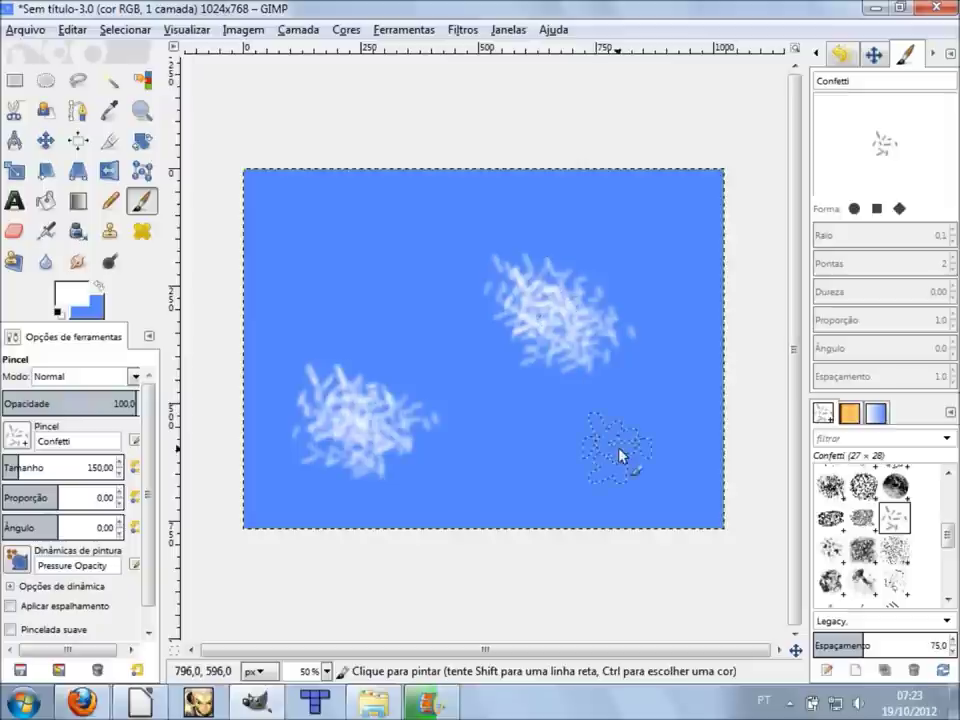
mouse_move(621, 424)
left_mouse_down()
mouse_move(621, 456)
mouse_move(628, 437)
mouse_move(597, 445)
mouse_move(503, 435)
mouse_move(497, 456)
mouse_move(497, 435)
left_mouse_up()
mouse_move(311, 314)
left_mouse_down()
mouse_move(358, 274)
mouse_move(336, 279)
mouse_move(334, 266)
left_mouse_up()
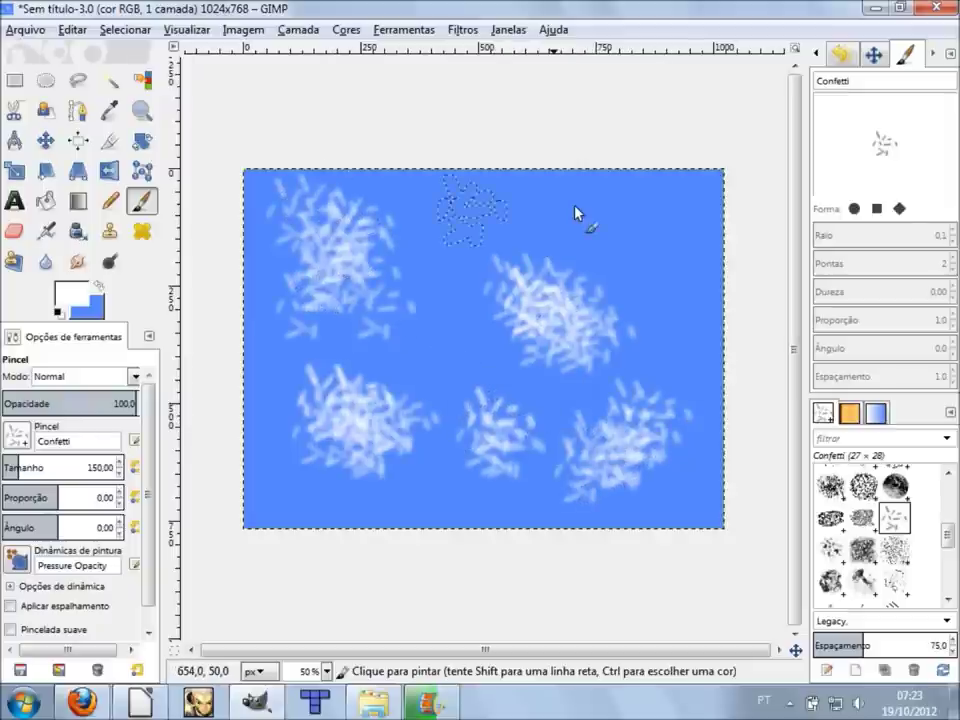
mouse_move(636, 214)
left_mouse_down()
mouse_move(617, 231)
mouse_move(628, 236)
mouse_move(569, 173)
mouse_move(632, 230)
mouse_move(605, 204)
left_mouse_up()
Thicken the middle, upper-left and lower clusters and add a cloud at the right edge.
left_click_drag(568, 287, 568, 321)
left_click_drag(300, 246, 349, 306)
mouse_move(386, 405)
left_mouse_down()
mouse_move(332, 407)
mouse_move(354, 476)
left_mouse_up()
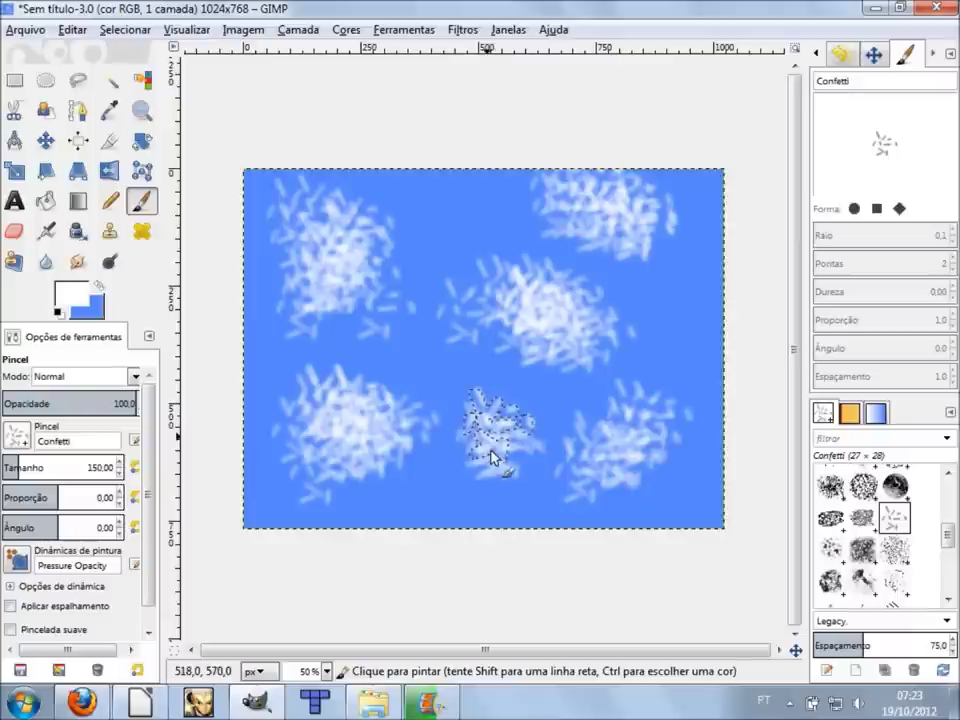
left_click_drag(492, 458, 654, 454)
left_click_drag(750, 304, 677, 313)
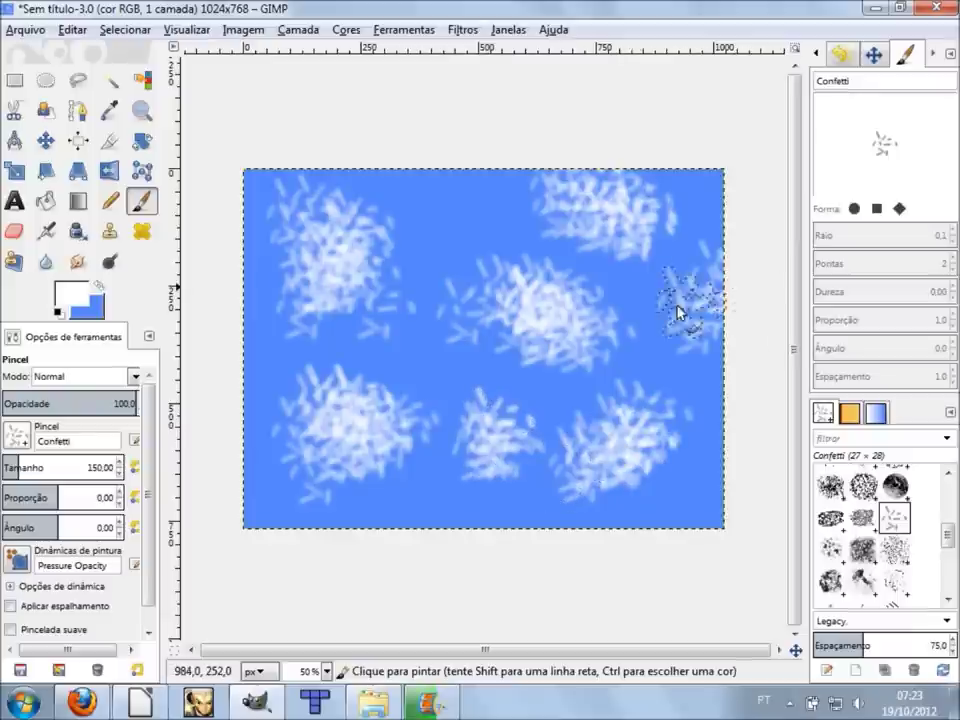
Smudge the lower-left cloud soft using the 2. Hardness 075 brush.
left_click(78, 263)
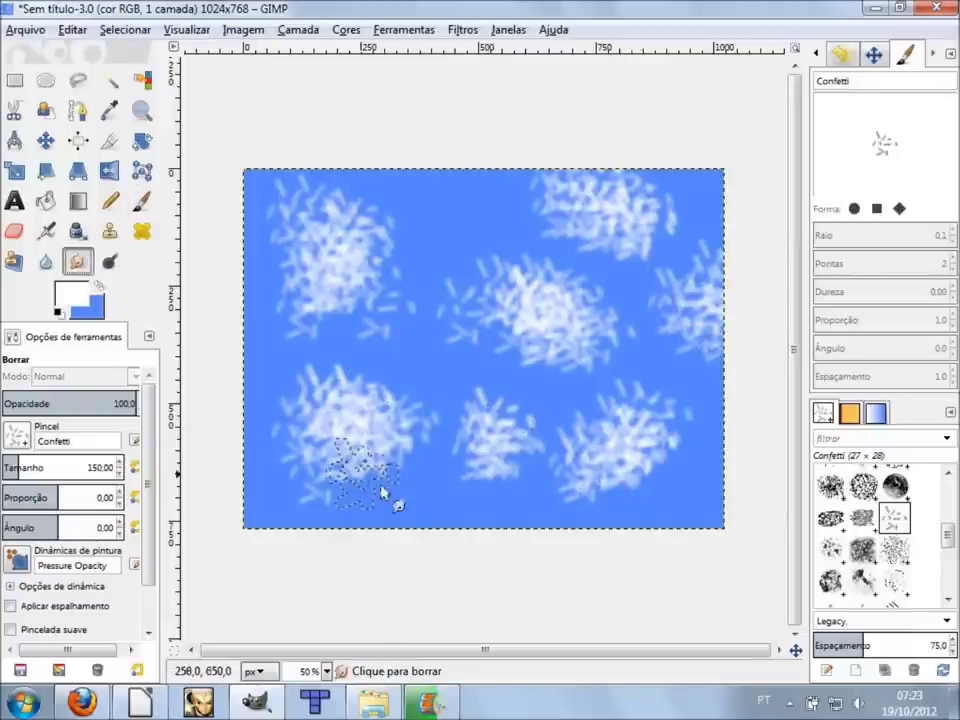
scroll(873, 556, "up", 2)
scroll(873, 556, "up", 2)
scroll(878, 560, "down", 2)
scroll(875, 560, "down", 1)
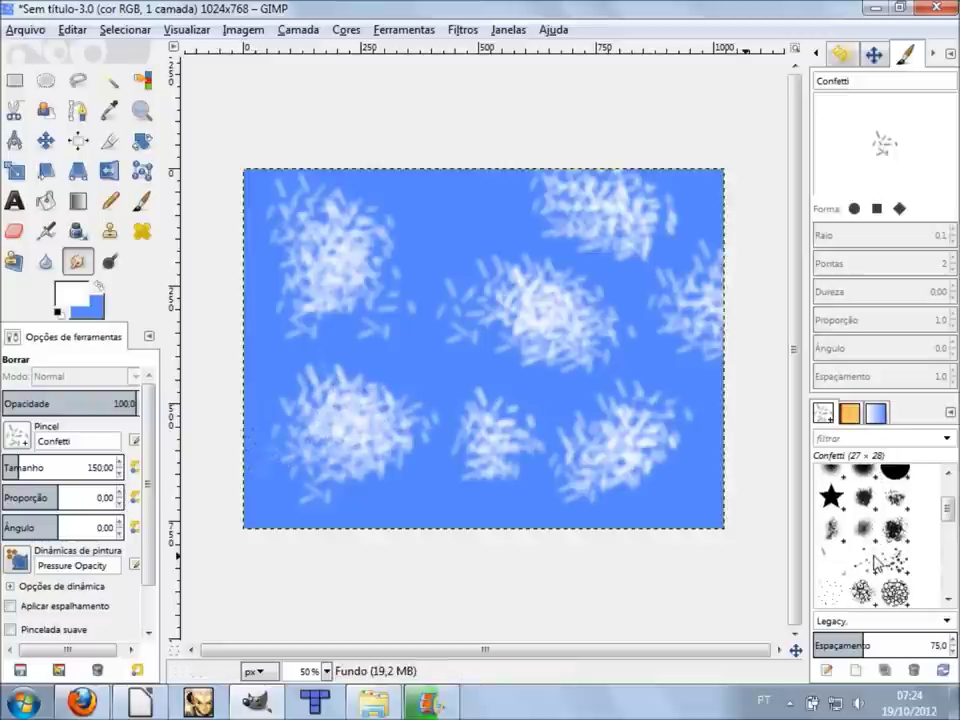
scroll(865, 563, "up", 2)
scroll(868, 555, "up", 1)
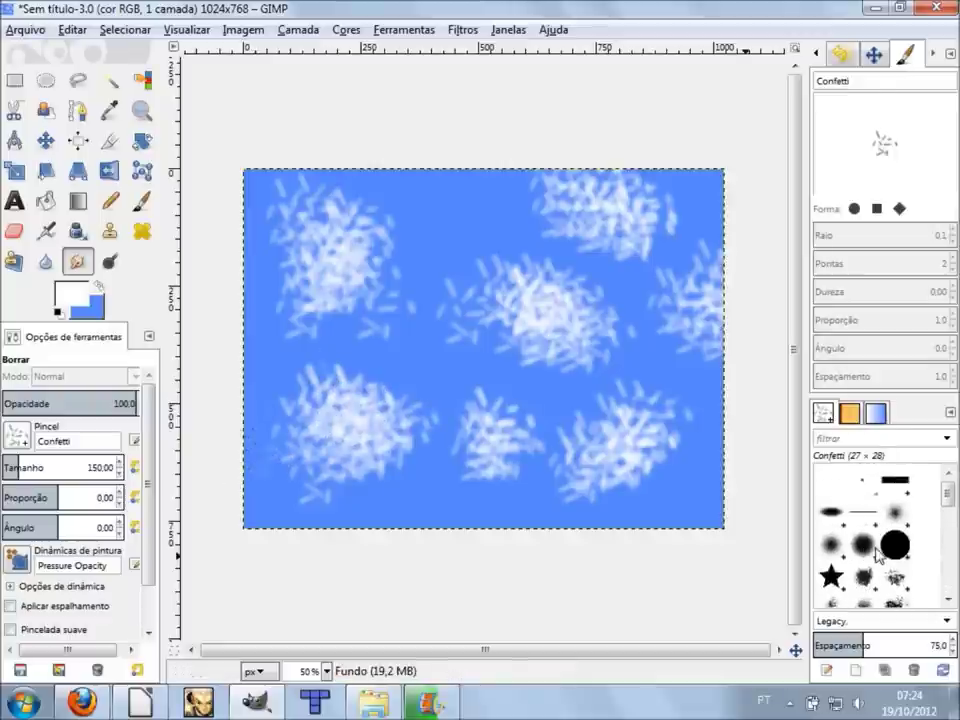
left_click(864, 546)
mouse_move(362, 484)
left_mouse_down()
mouse_move(296, 426)
mouse_move(394, 403)
mouse_move(364, 410)
mouse_move(317, 380)
mouse_move(370, 396)
mouse_move(447, 443)
mouse_move(367, 405)
left_mouse_up()
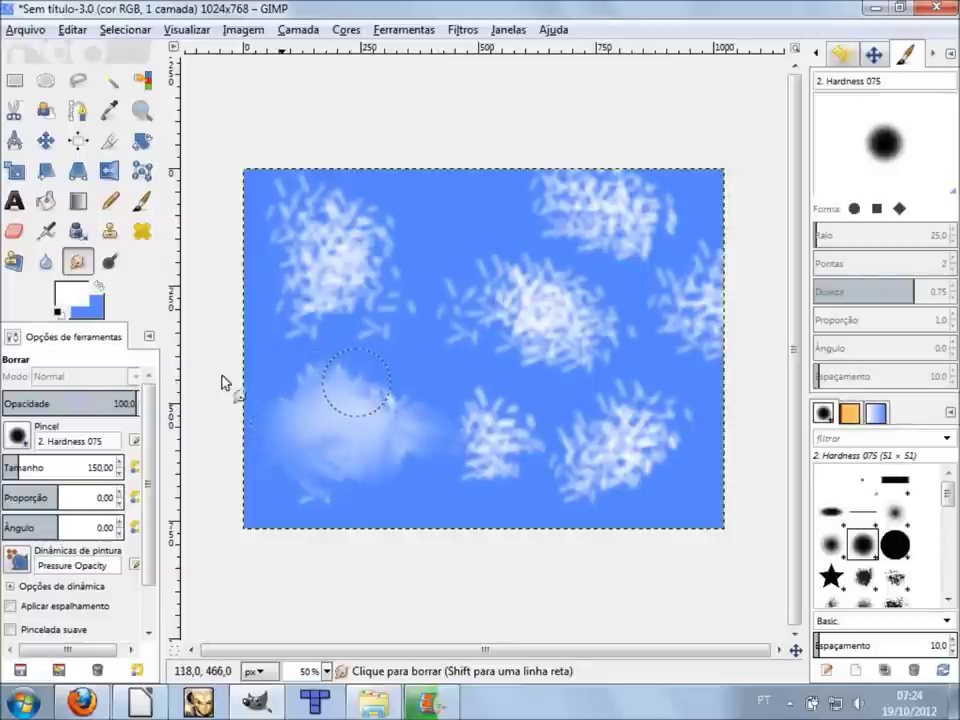
Set the smudge size to 80 and soften the upper-left cloud.
triple_click(99, 463)
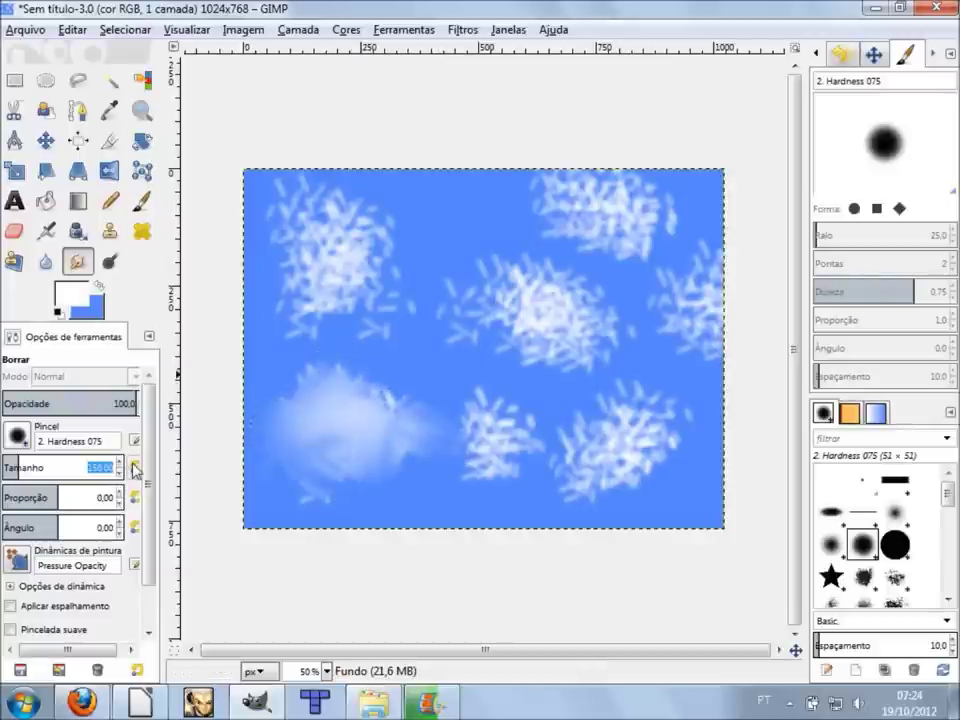
type("1")
key("Return")
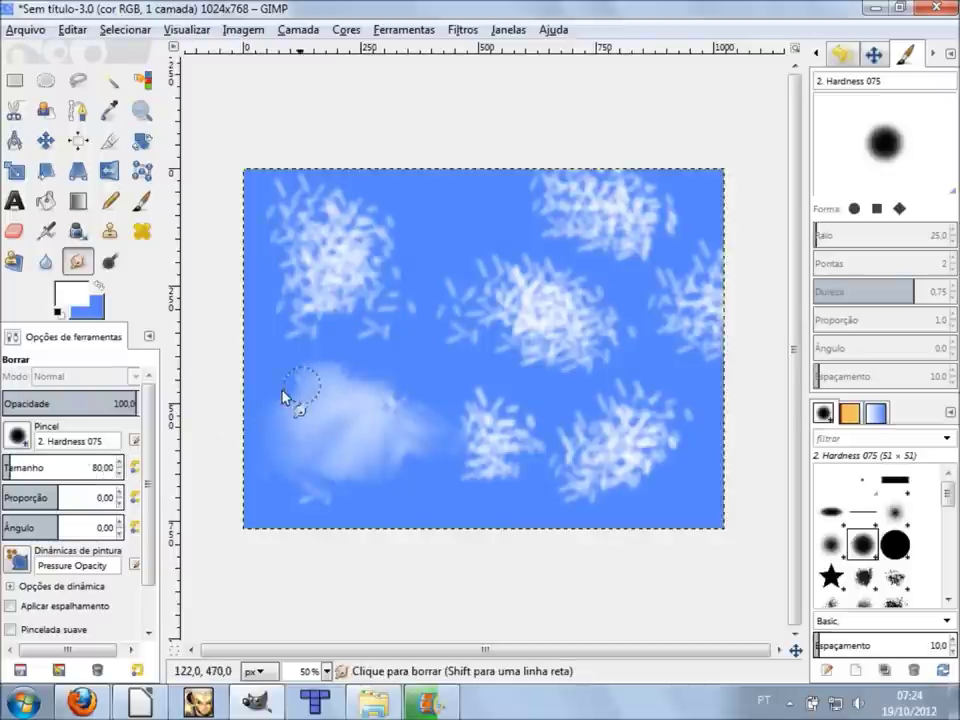
mouse_move(300, 272)
left_mouse_down()
mouse_move(326, 326)
mouse_move(298, 204)
mouse_move(368, 216)
mouse_move(324, 227)
mouse_move(338, 266)
mouse_move(298, 230)
mouse_move(289, 296)
mouse_move(375, 231)
mouse_move(354, 336)
mouse_move(386, 283)
mouse_move(343, 274)
mouse_move(531, 300)
mouse_move(456, 336)
mouse_move(538, 302)
mouse_move(540, 377)
mouse_move(606, 364)
mouse_move(529, 452)
mouse_move(452, 427)
mouse_move(471, 467)
mouse_move(499, 493)
mouse_move(499, 407)
mouse_move(583, 489)
mouse_move(611, 401)
mouse_move(700, 393)
mouse_move(754, 279)
mouse_move(696, 257)
mouse_move(696, 321)
mouse_move(600, 197)
mouse_move(675, 206)
mouse_move(602, 176)
mouse_move(510, 210)
mouse_move(607, 250)
mouse_move(433, 279)
mouse_move(527, 321)
mouse_move(499, 315)
left_mouse_up()
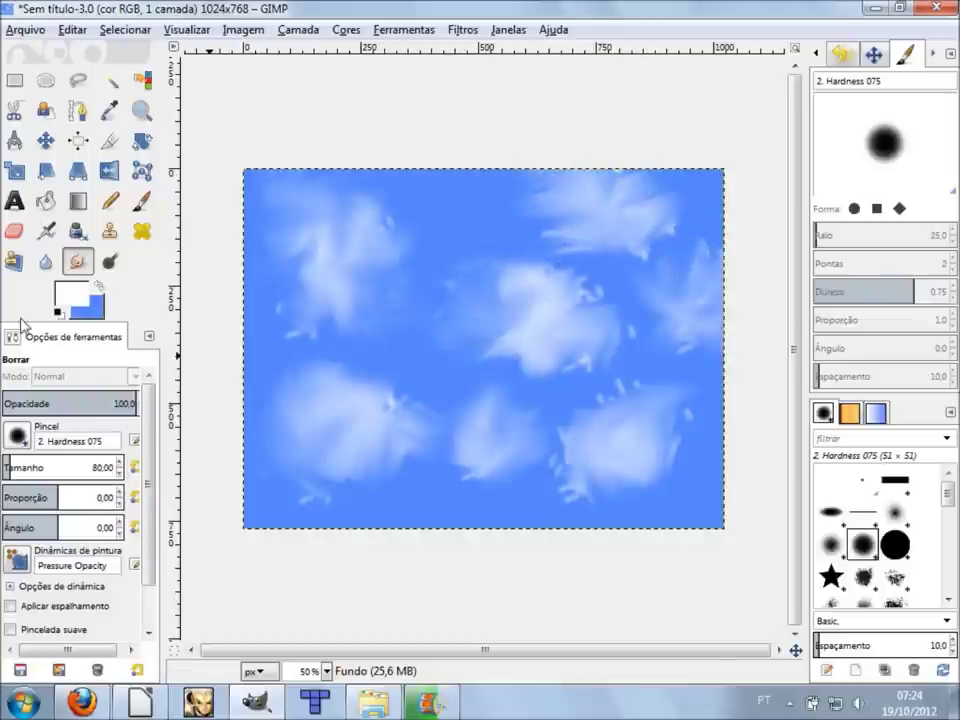
Set the foreground colour to dark blue 0f40ae.
left_click(100, 290)
left_click(72, 296)
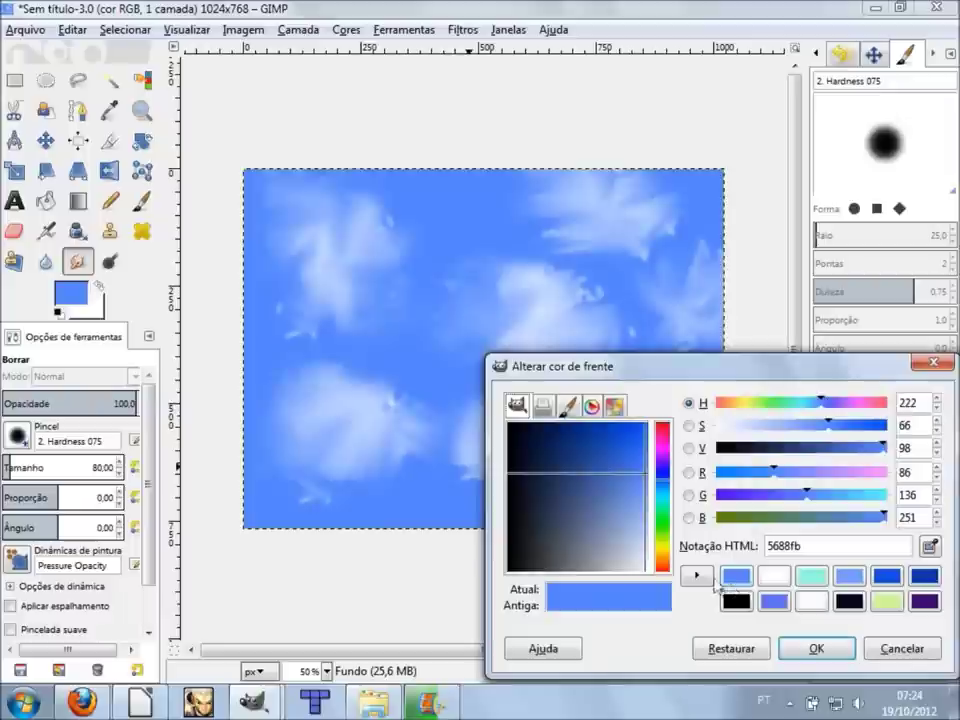
left_click(605, 442)
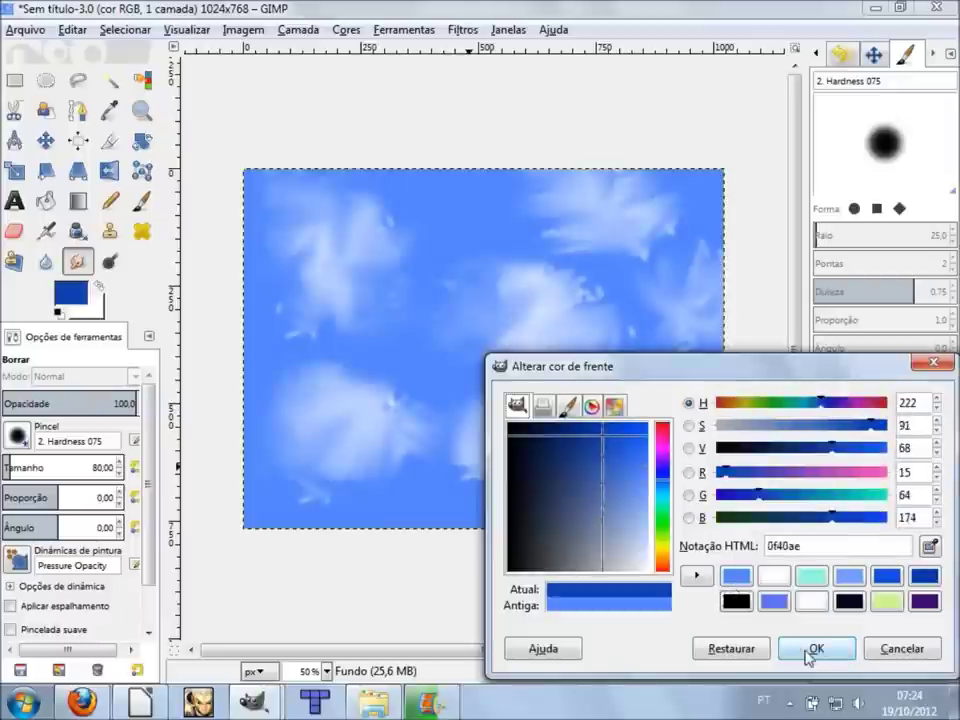
left_click(816, 648)
Dab dark blue spots with the Paintbrush near the top centre.
left_click(141, 201)
left_click(481, 213)
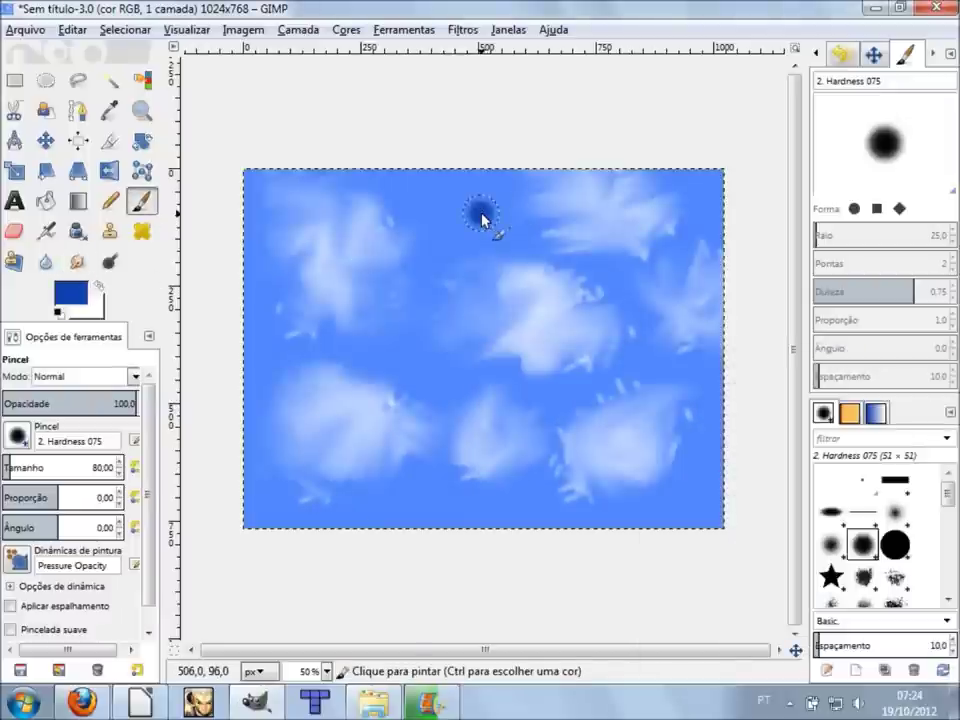
left_click(447, 227)
left_click(492, 218)
left_click(453, 191)
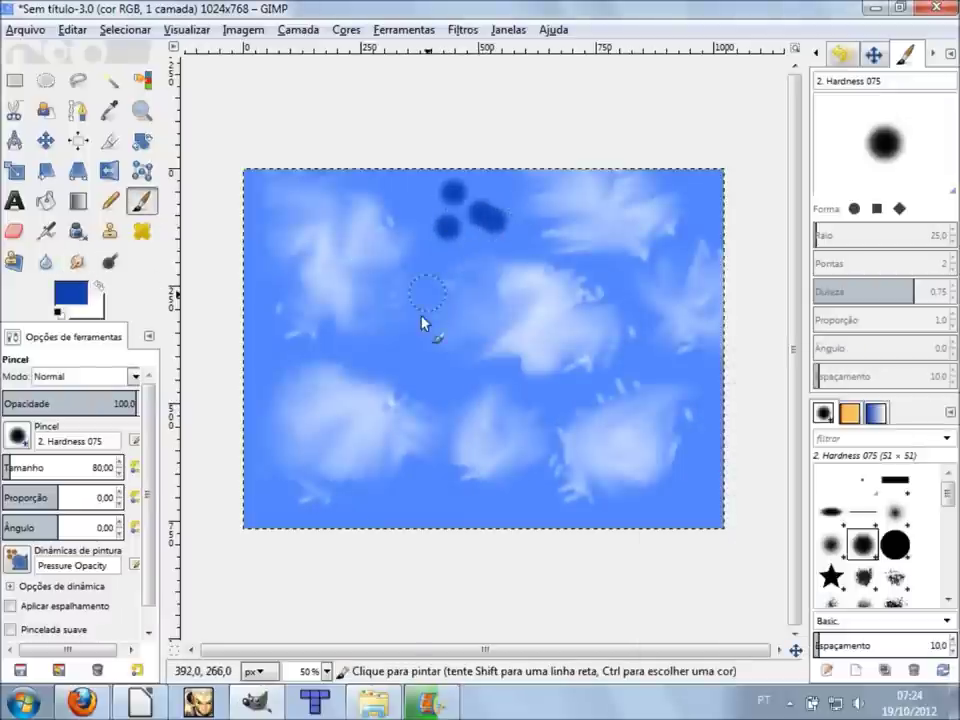
Dab dark blue spots across the left, lower sky and bottom edge.
left_click(255, 357)
left_click(329, 343)
left_click(427, 488)
left_click(398, 520)
left_click(318, 507)
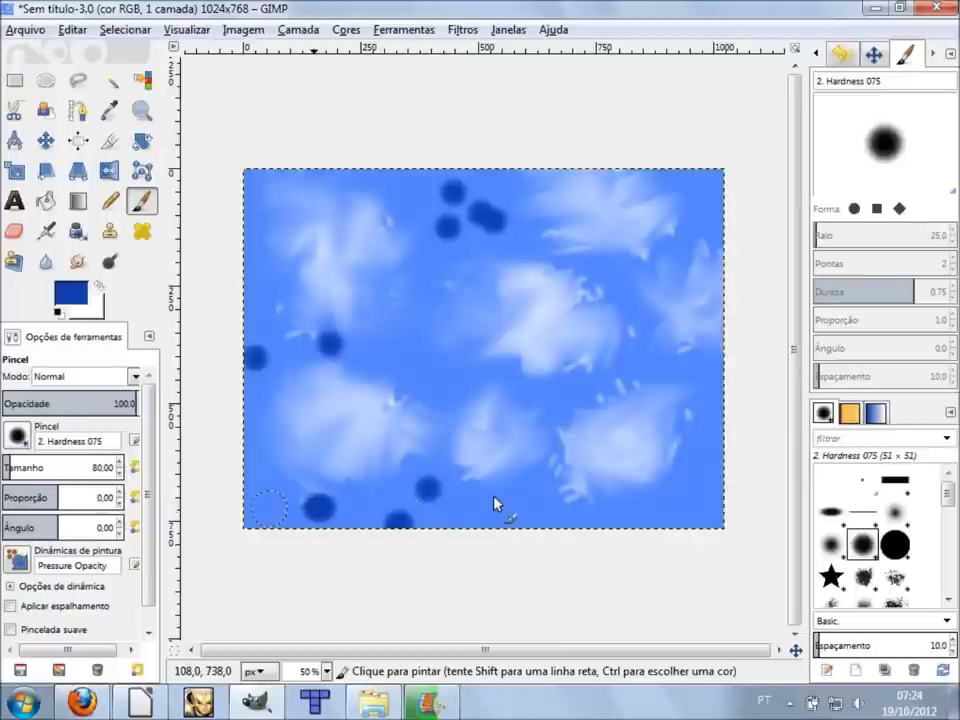
left_click(493, 494)
left_click(630, 518)
left_click(712, 464)
left_click(700, 512)
Add two dark blue dabs near the bottom, then switch to light blue c1d4ff.
left_click(548, 507)
left_click(489, 510)
left_click(69, 297)
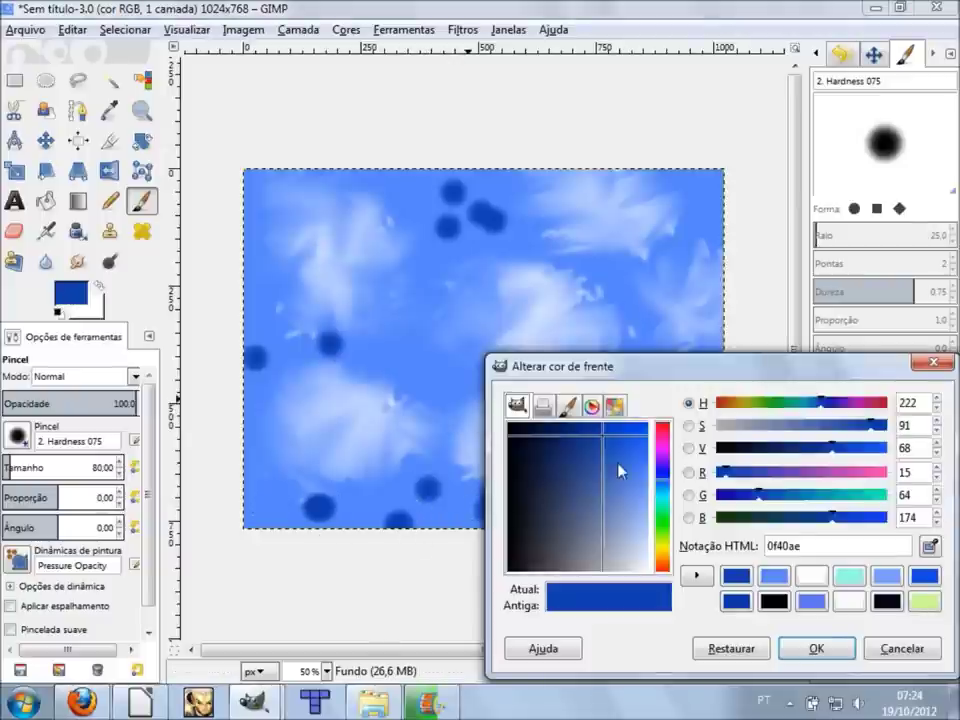
left_click_drag(619, 471, 660, 541)
left_click(816, 648)
Dab light blue spots near the bottom and on the right side.
left_click(437, 476)
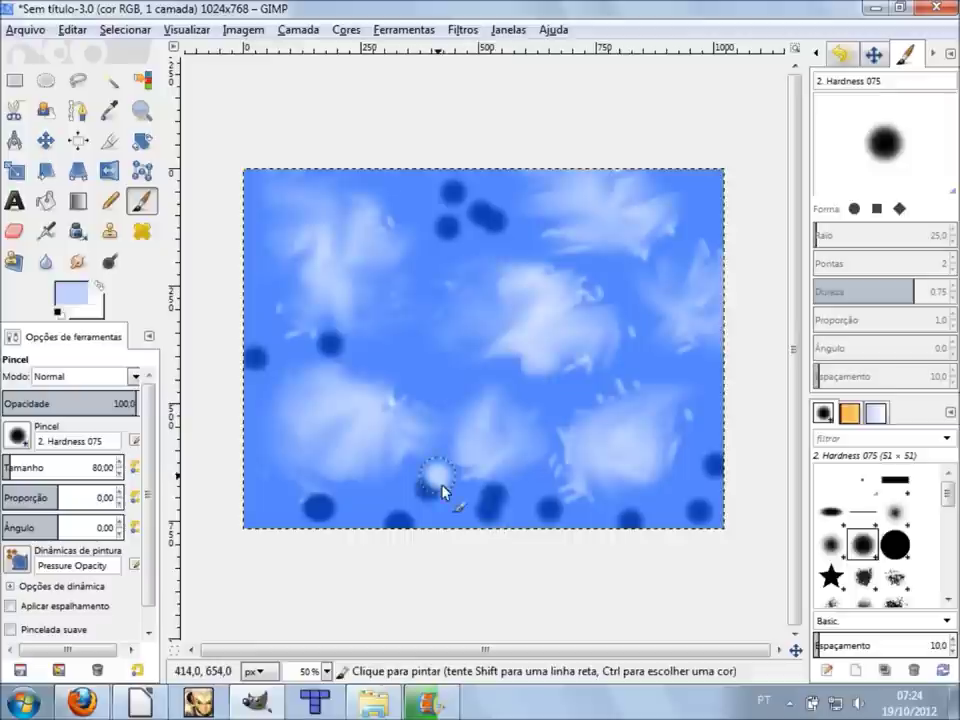
left_click(455, 500)
left_click(560, 516)
left_click(660, 500)
left_click(660, 358)
left_click(633, 407)
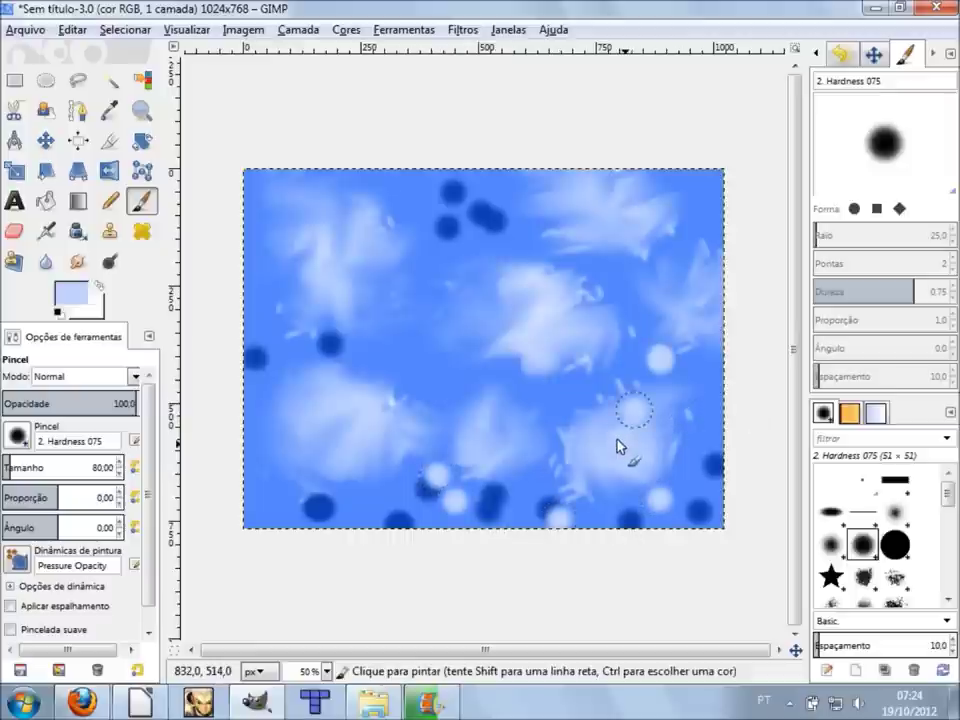
Dab light blue spots across the upper-left and left sky.
left_click(376, 288)
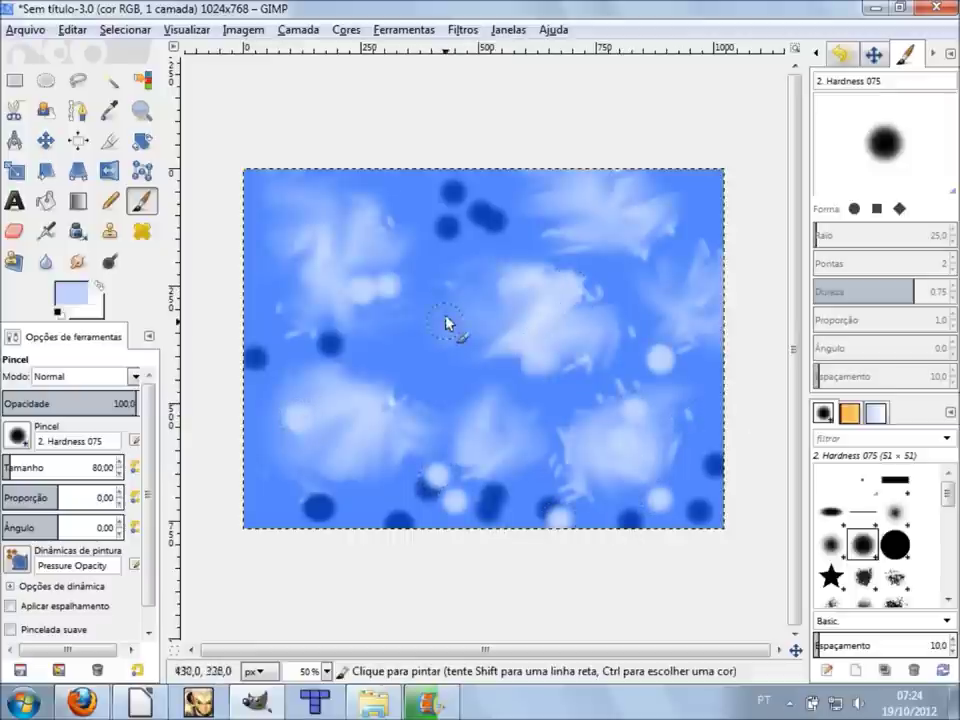
left_click(415, 205)
left_click(320, 325)
left_click(293, 326)
left_click(257, 312)
left_click(252, 378)
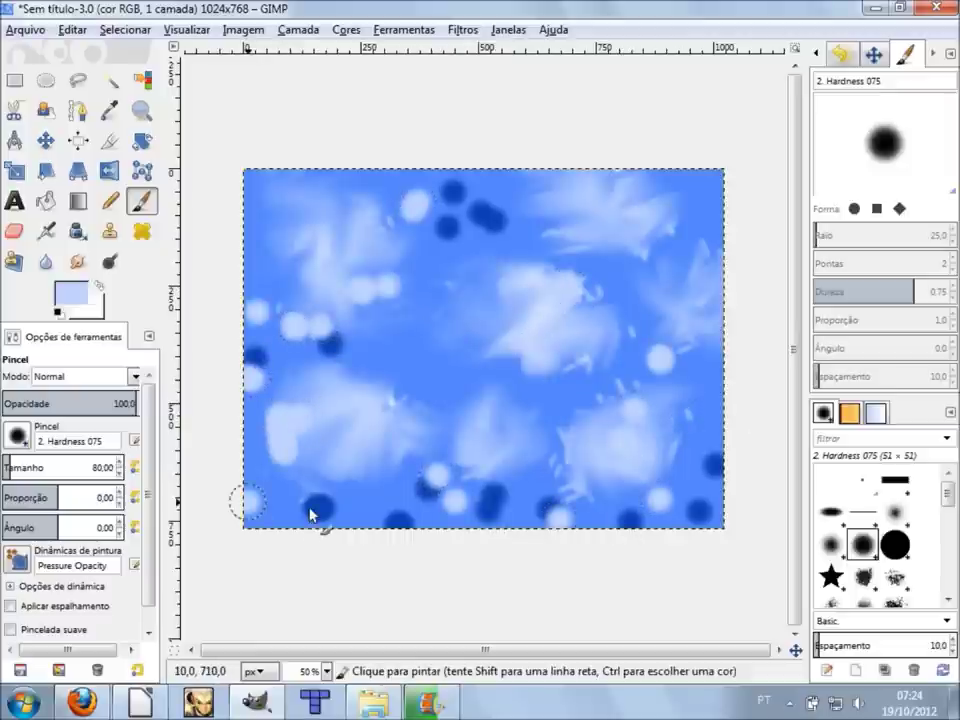
Switch to a dark navy colour and dab navy spots on the lower left.
left_click(75, 296)
left_click_drag(631, 541, 553, 432)
left_click(815, 648)
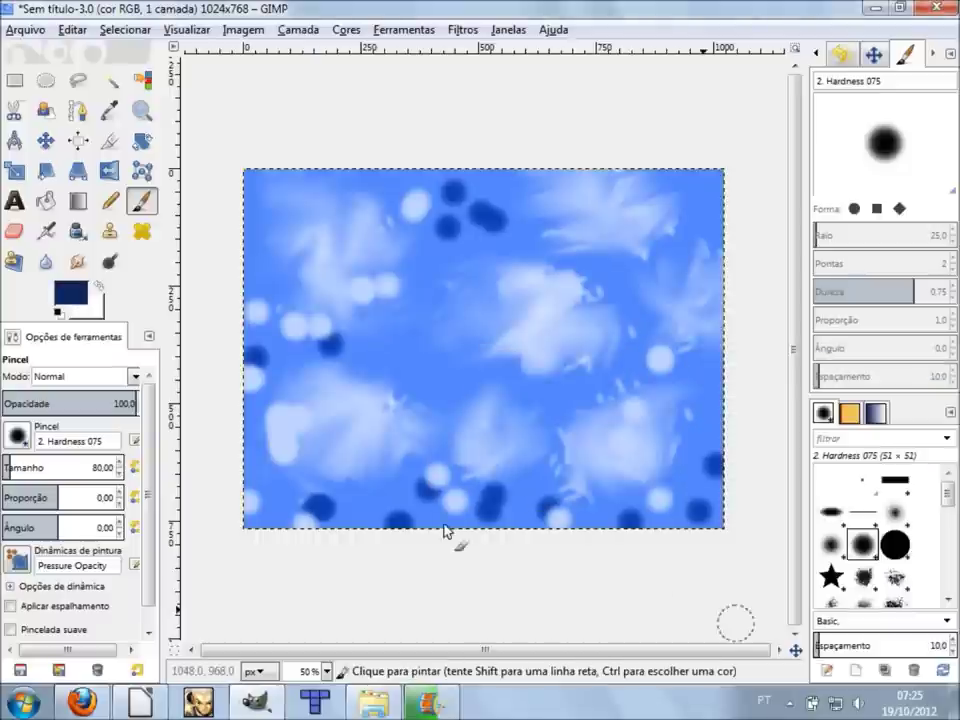
left_click(438, 507)
left_click(369, 507)
left_click(363, 466)
left_click(275, 435)
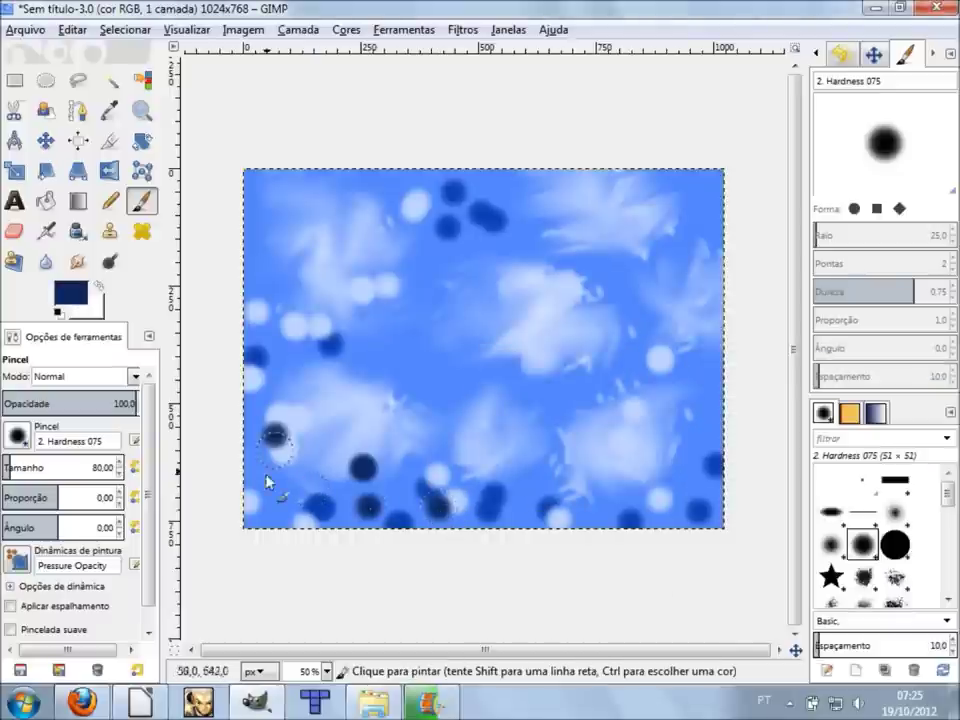
Dab navy spots across the upper sky.
left_click(327, 293)
left_click(266, 237)
left_click(445, 207)
left_click(565, 210)
left_click(647, 232)
left_click(697, 265)
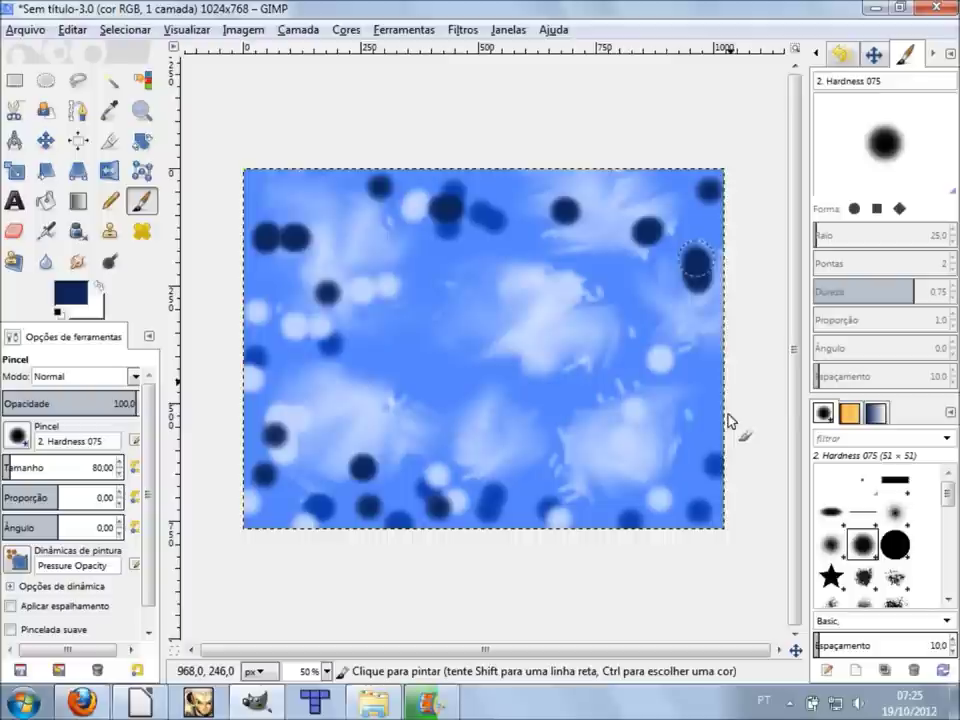
Dab navy spots on the right, along the bottom and in the middle.
left_click(720, 378)
left_click(643, 409)
left_click(684, 496)
left_click(604, 520)
left_click(530, 505)
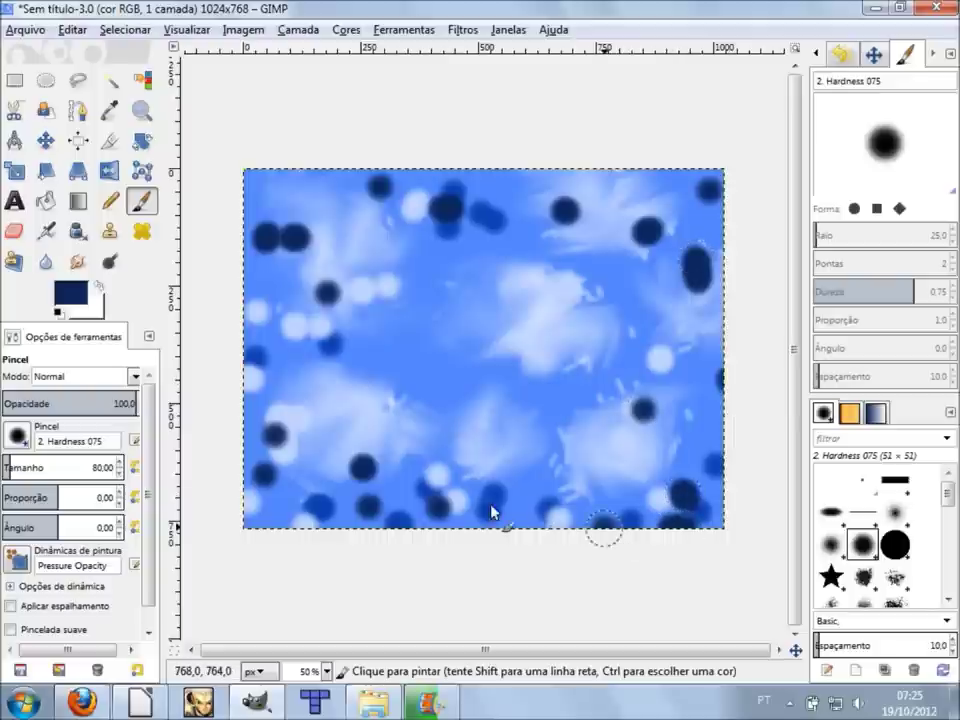
left_click(449, 364)
left_click(551, 375)
left_click(78, 262)
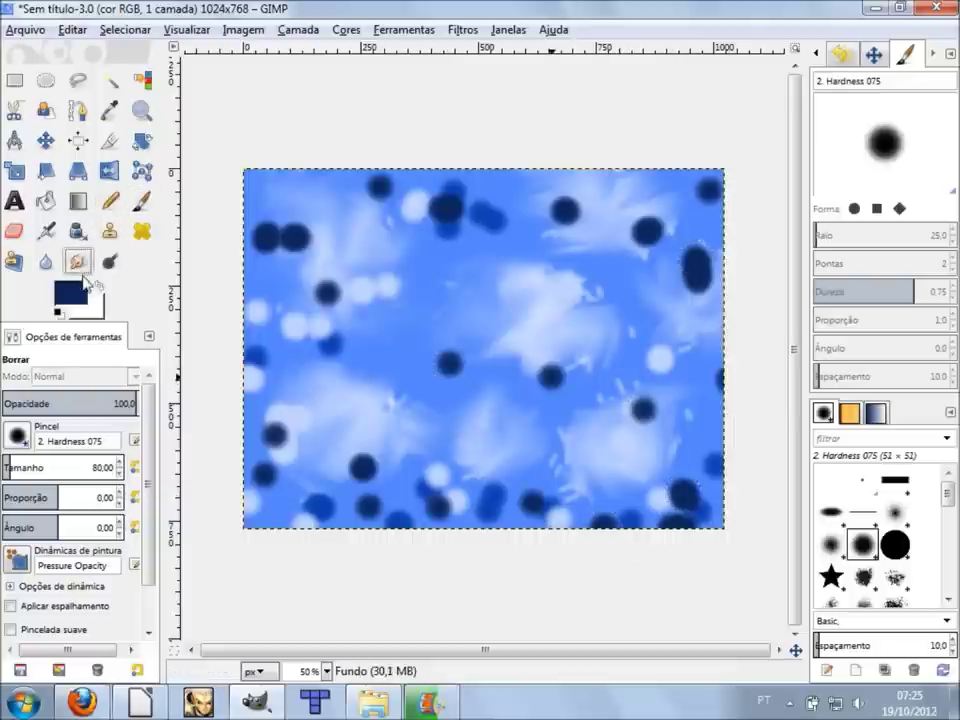
Set the smudge size to 120 and smear the lower-left and bottom dots.
double_click(102, 463)
type("120")
key("Return")
left_click_drag(340, 500, 358, 462)
mouse_move(270, 490)
left_mouse_down()
mouse_move(308, 480)
mouse_move(242, 422)
mouse_move(253, 317)
mouse_move(343, 339)
mouse_move(366, 368)
mouse_move(294, 246)
mouse_move(390, 274)
mouse_move(420, 186)
mouse_move(400, 195)
mouse_move(458, 212)
mouse_move(279, 268)
mouse_move(285, 188)
mouse_move(482, 253)
mouse_move(482, 210)
mouse_move(531, 364)
mouse_move(582, 378)
mouse_move(536, 204)
mouse_move(354, 199)
mouse_move(645, 257)
mouse_move(681, 216)
mouse_move(662, 222)
mouse_move(692, 306)
mouse_move(664, 354)
mouse_move(641, 497)
mouse_move(579, 364)
mouse_move(600, 471)
mouse_move(454, 506)
mouse_move(527, 530)
mouse_move(690, 476)
mouse_move(679, 527)
mouse_move(720, 459)
mouse_move(588, 402)
left_mouse_up()
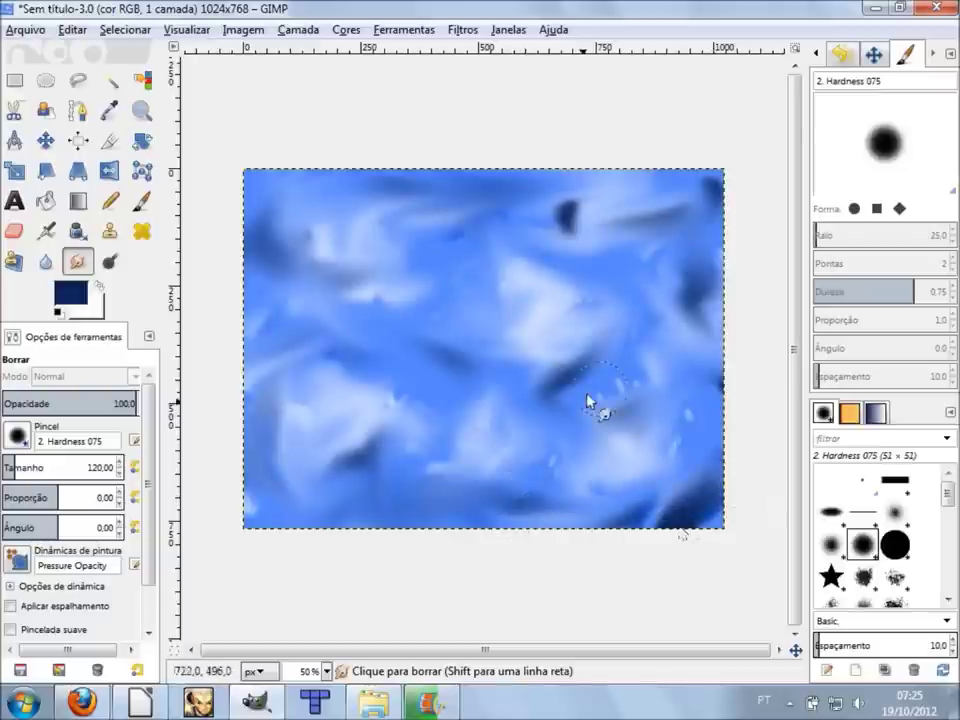
Smudge the left edge and centre streaks, then open the foreground colour picker.
mouse_move(278, 257)
left_mouse_down()
mouse_move(306, 231)
mouse_move(311, 369)
mouse_move(272, 480)
mouse_move(574, 538)
mouse_move(692, 521)
mouse_move(658, 521)
mouse_move(750, 476)
mouse_move(692, 270)
mouse_move(536, 214)
mouse_move(568, 214)
mouse_move(281, 191)
mouse_move(270, 274)
mouse_move(276, 246)
mouse_move(294, 253)
mouse_move(246, 252)
mouse_move(254, 224)
left_mouse_up()
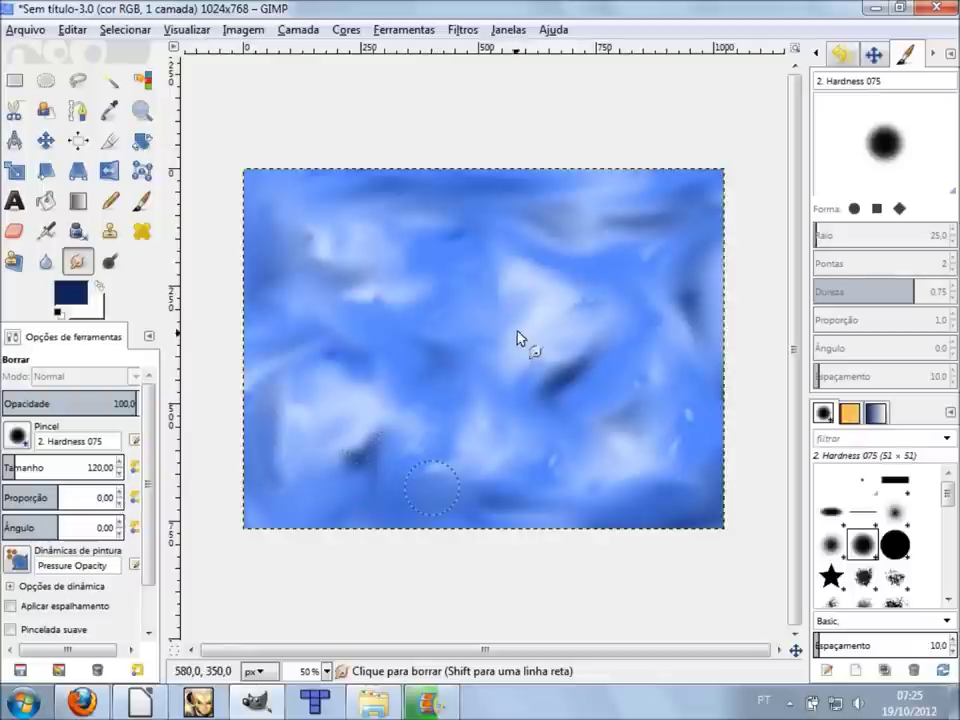
left_click_drag(518, 386, 565, 382)
left_click_drag(546, 339, 553, 400)
left_click(84, 290)
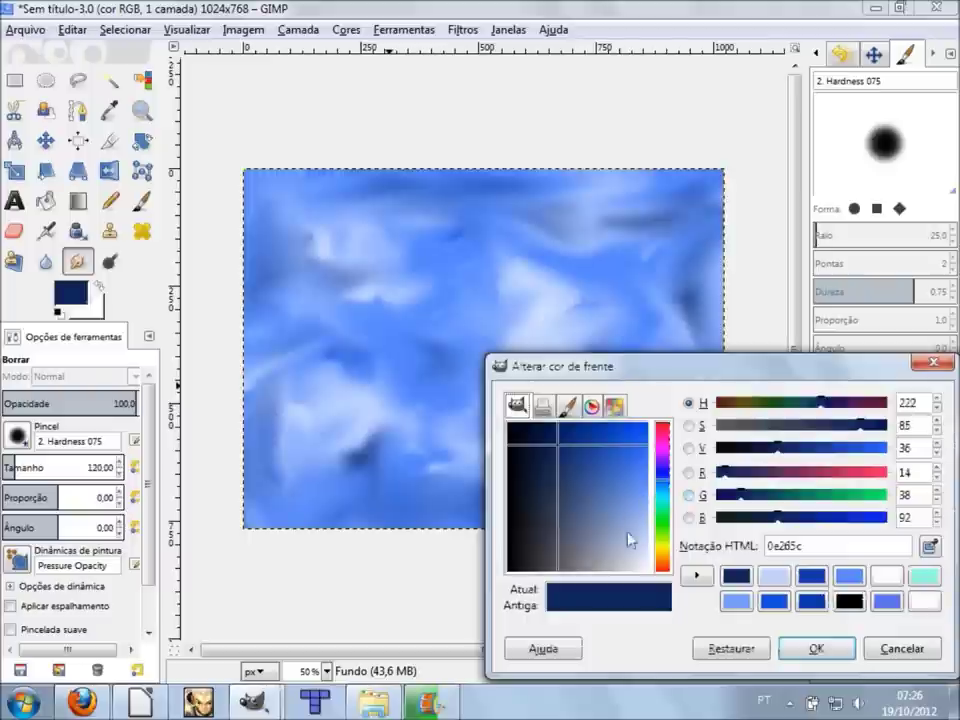
Set the foreground to white ffffff and dab white puffs in the lower-left sky.
left_click(648, 572)
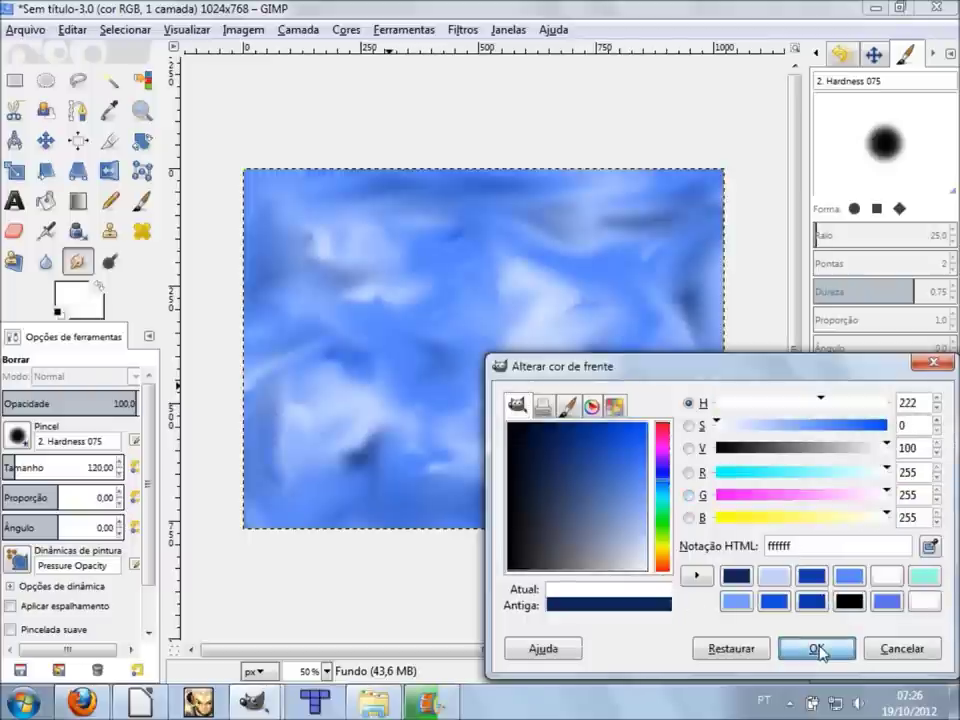
left_click(816, 648)
left_click(141, 231)
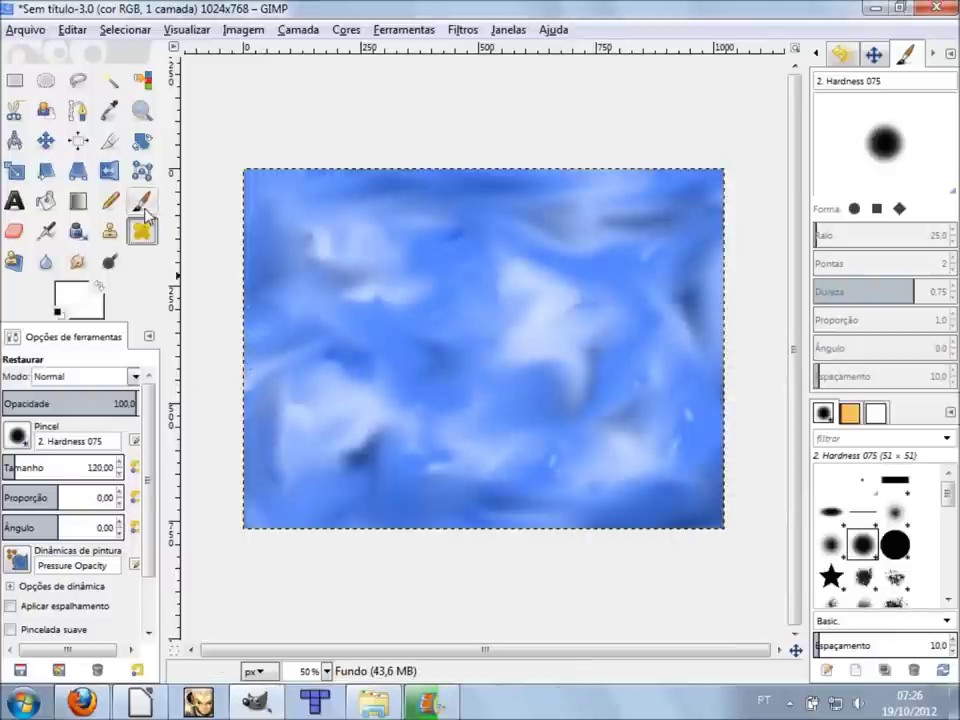
left_click(141, 201)
left_click(405, 447)
left_click(293, 452)
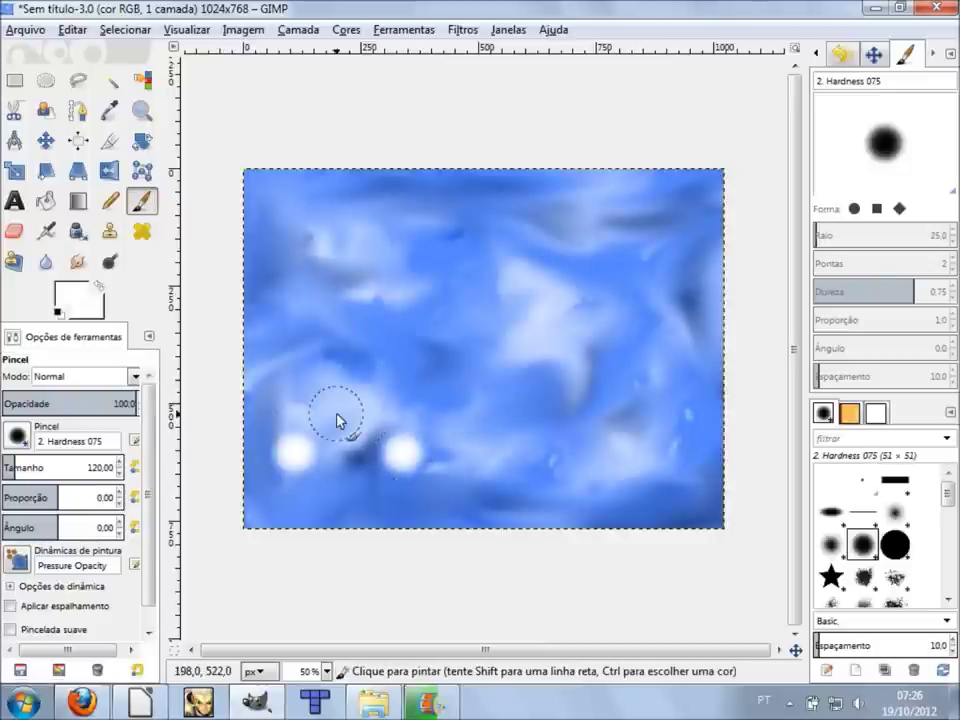
left_click(336, 411)
Build up white cloud puffs and streaks on the right side of the sky.
left_click(590, 436)
left_click(675, 423)
left_click(595, 462)
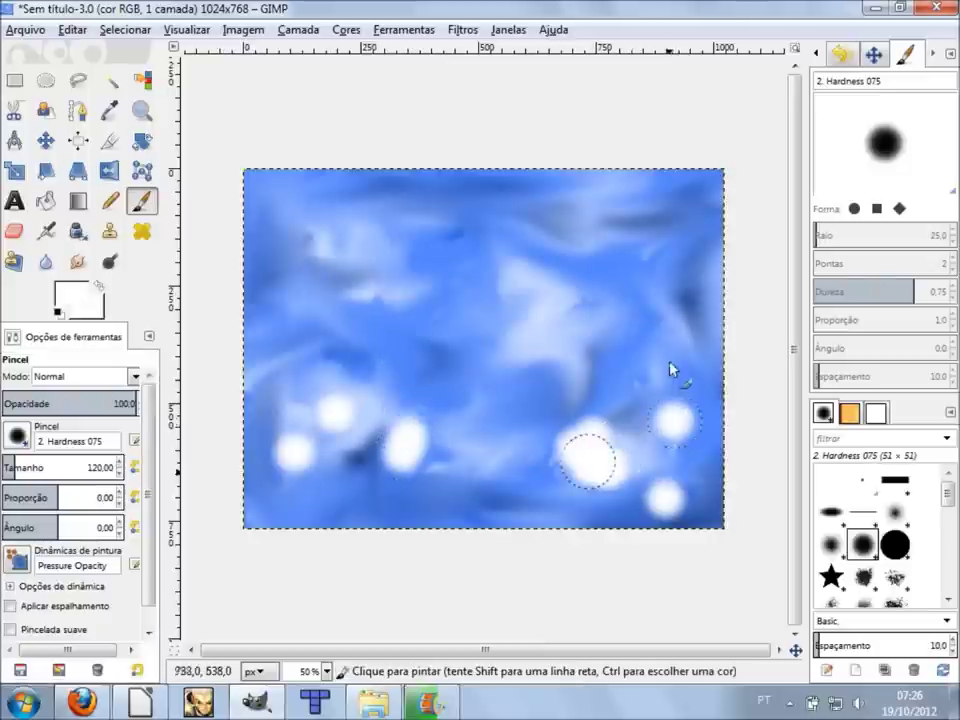
left_click_drag(665, 497, 665, 470)
left_click(668, 312)
left_click(617, 290)
left_click(583, 272)
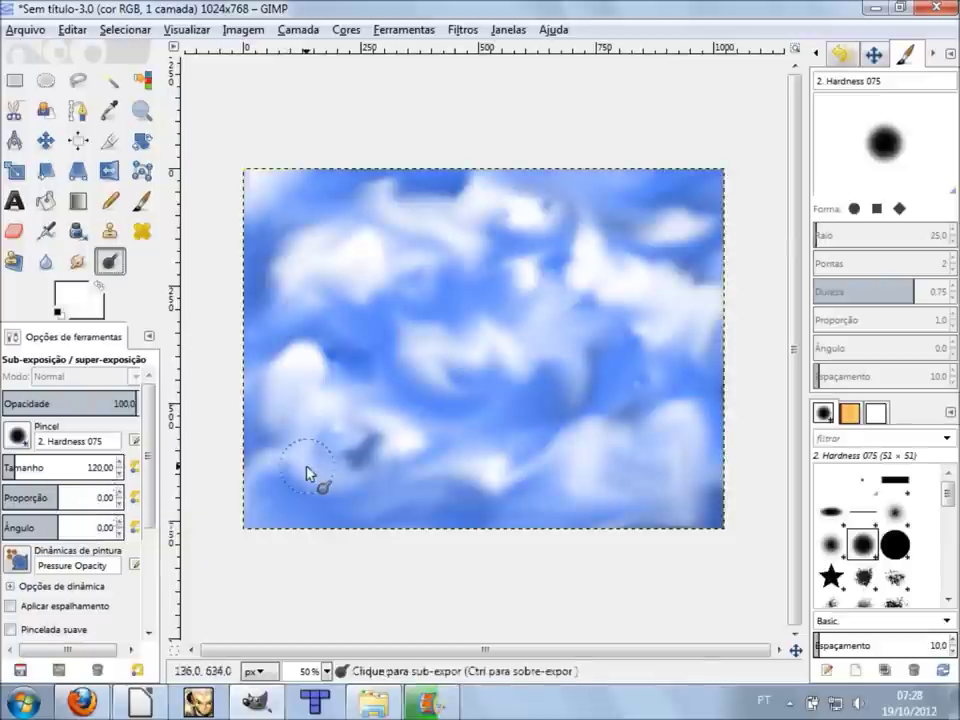
Zoom in to the clouds and paint a streaky horizontal dodge stroke with a flattened brush.
scroll(309, 471, "up", 1)
scroll(309, 471, "up", 2)
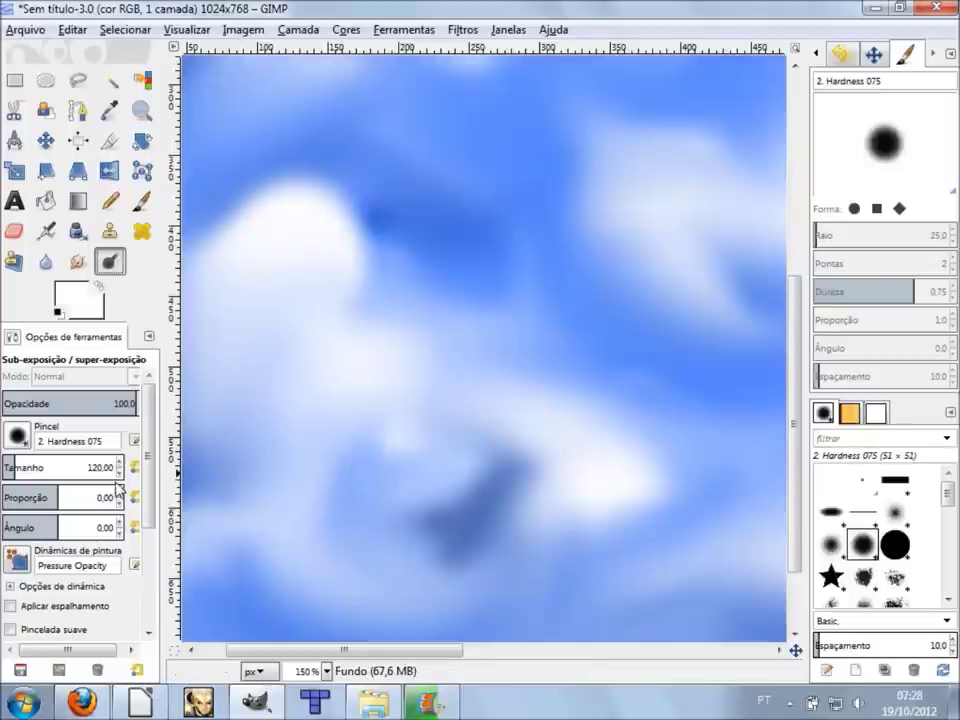
left_click_drag(101, 497, 124, 491)
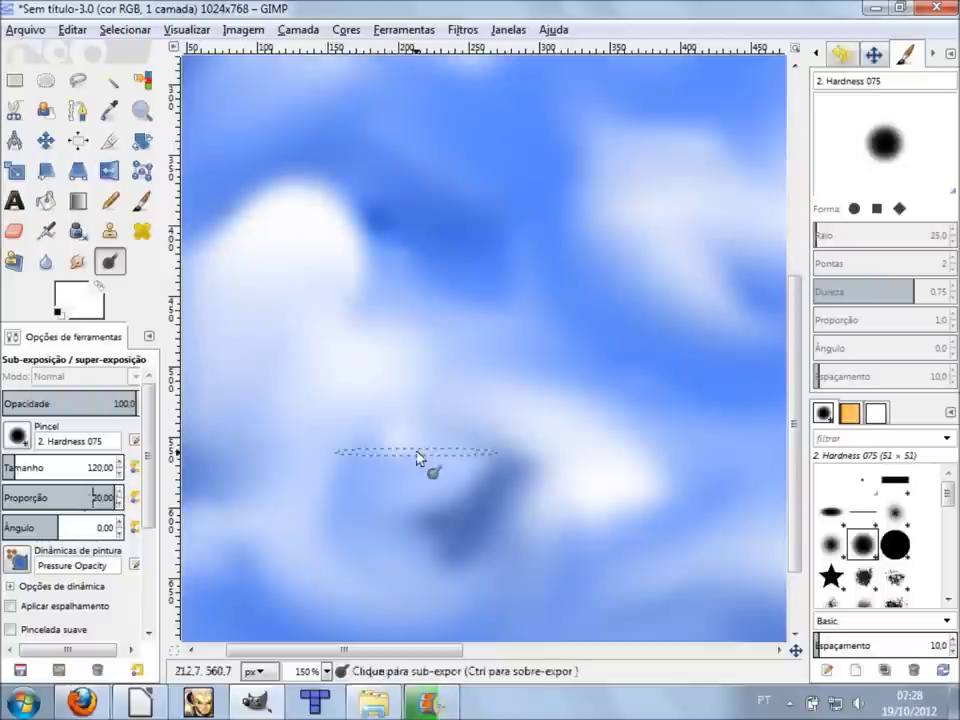
mouse_move(412, 428)
left_mouse_down()
mouse_move(437, 91)
mouse_move(450, 171)
mouse_move(450, 489)
mouse_move(431, 561)
mouse_move(400, 607)
mouse_move(377, 144)
left_mouse_up()
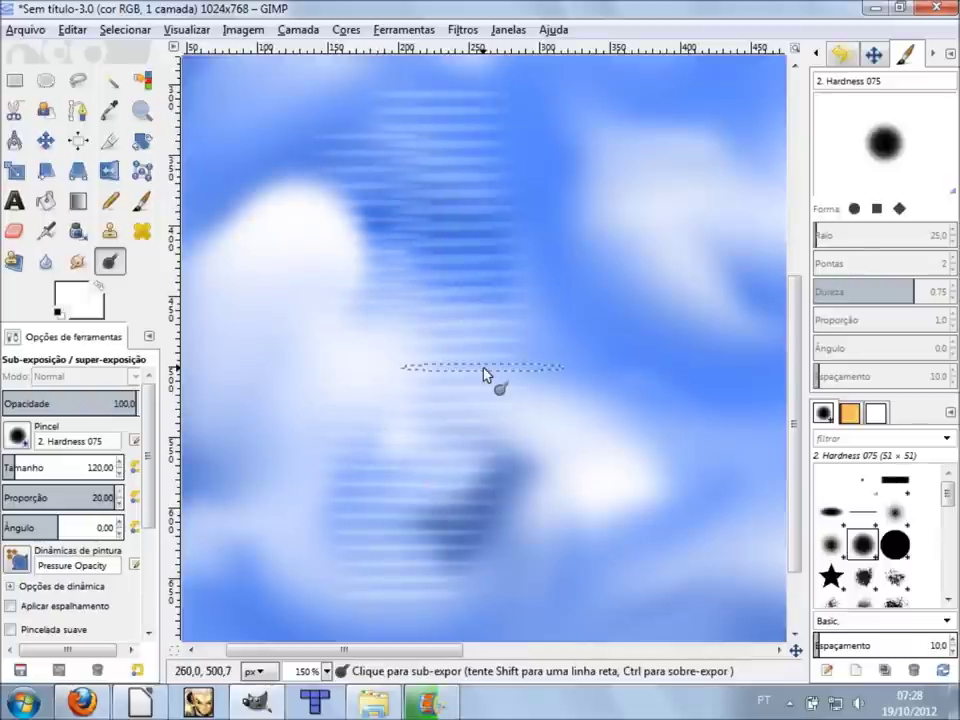
Set the brush aspect ratio to 20, then reset it to 0 for a round brush.
left_click(68, 497)
left_click_drag(68, 497, 62, 497)
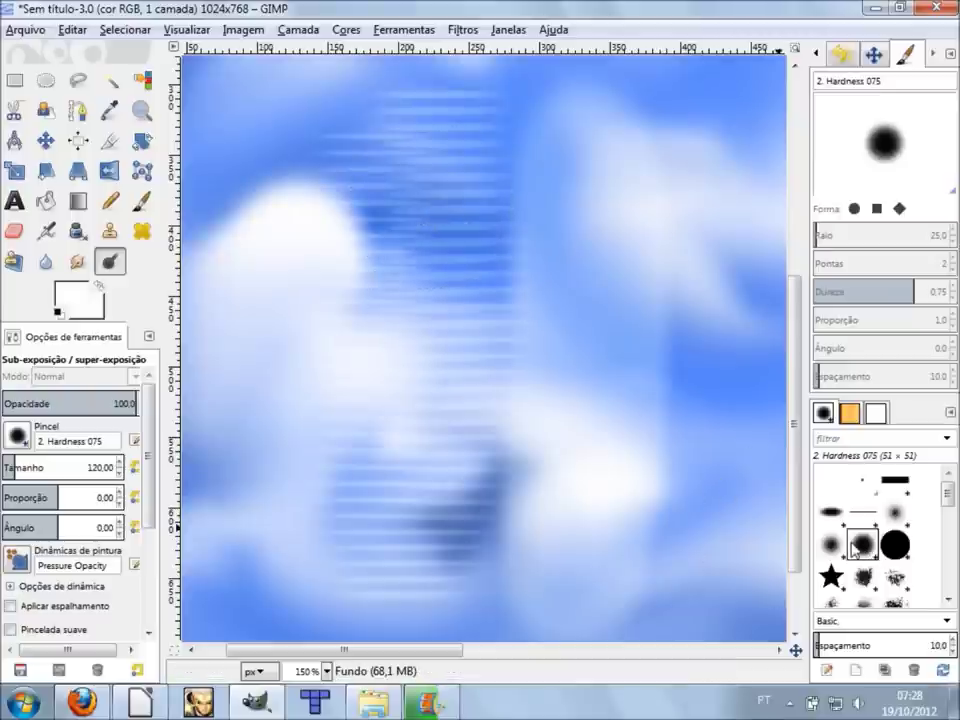
double_click(89, 499)
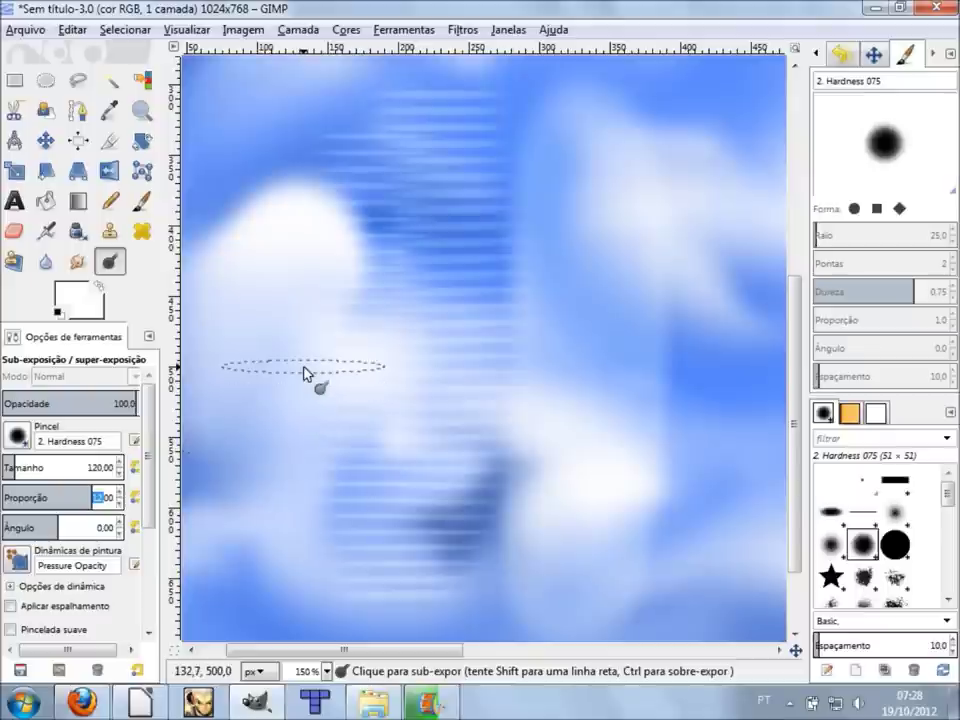
type("20")
key("Return")
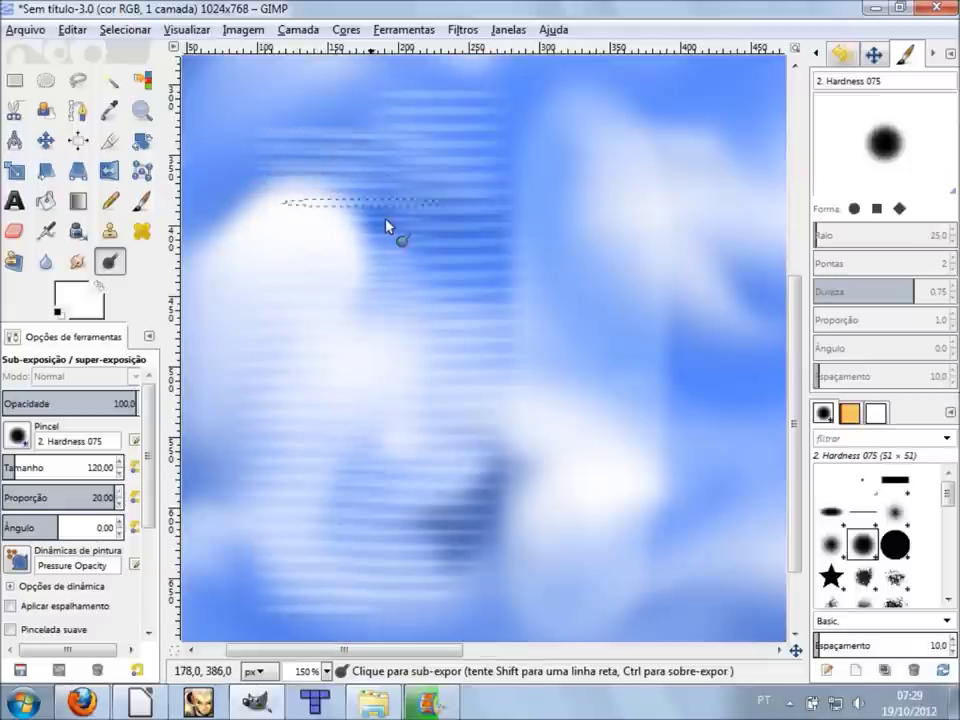
left_click(134, 497)
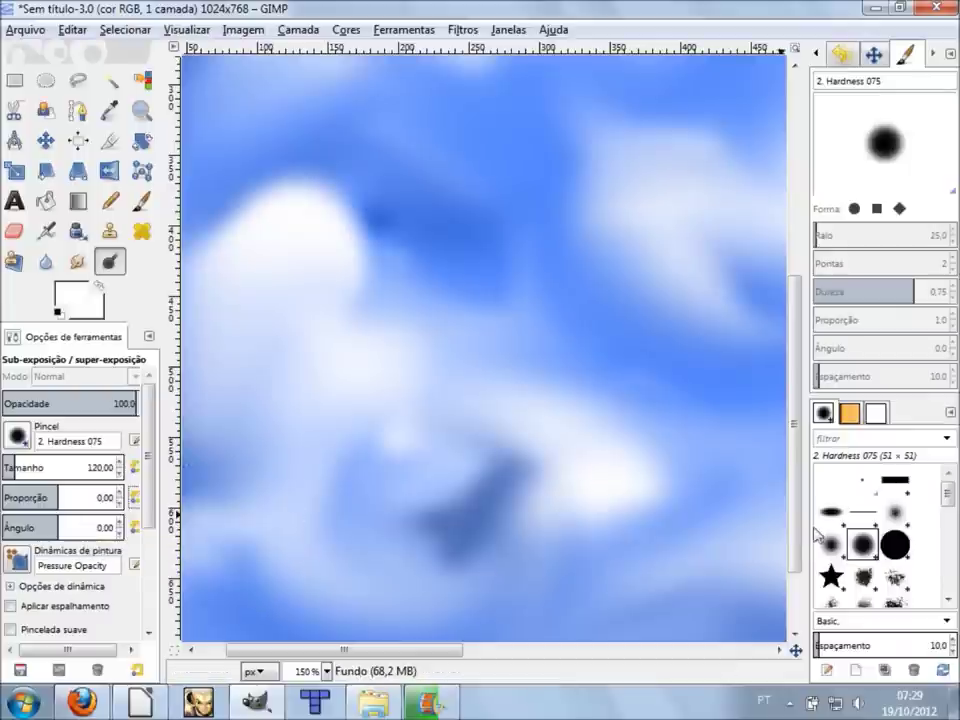
Switch to the Block 01 brush, dab block-shaped dodge patches on the cloud, then undo them.
left_click(897, 483)
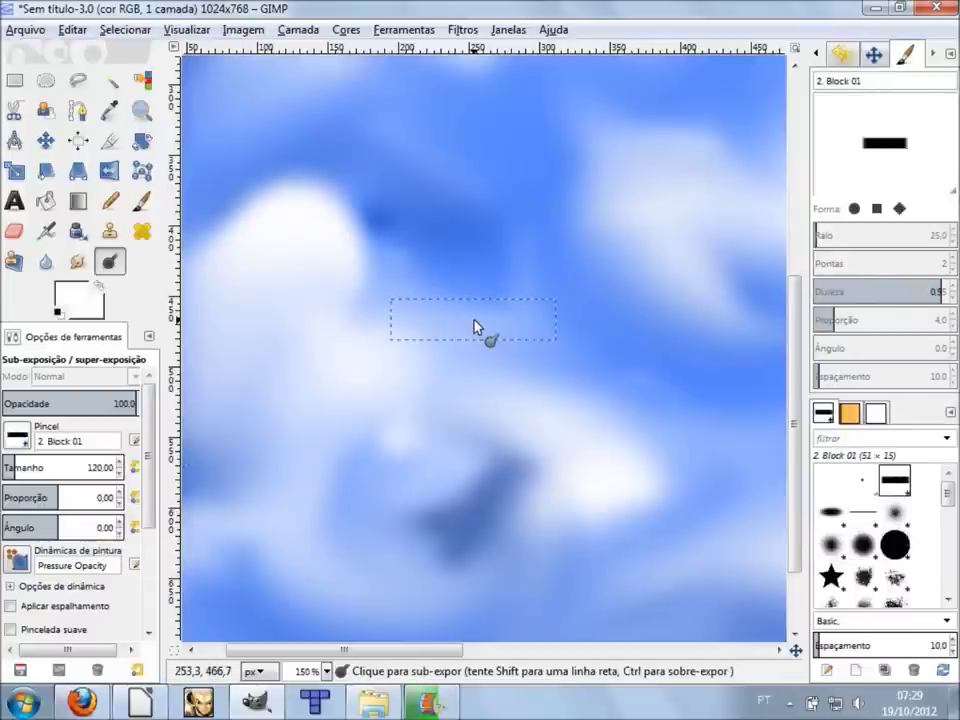
left_click(474, 319)
left_click(537, 415)
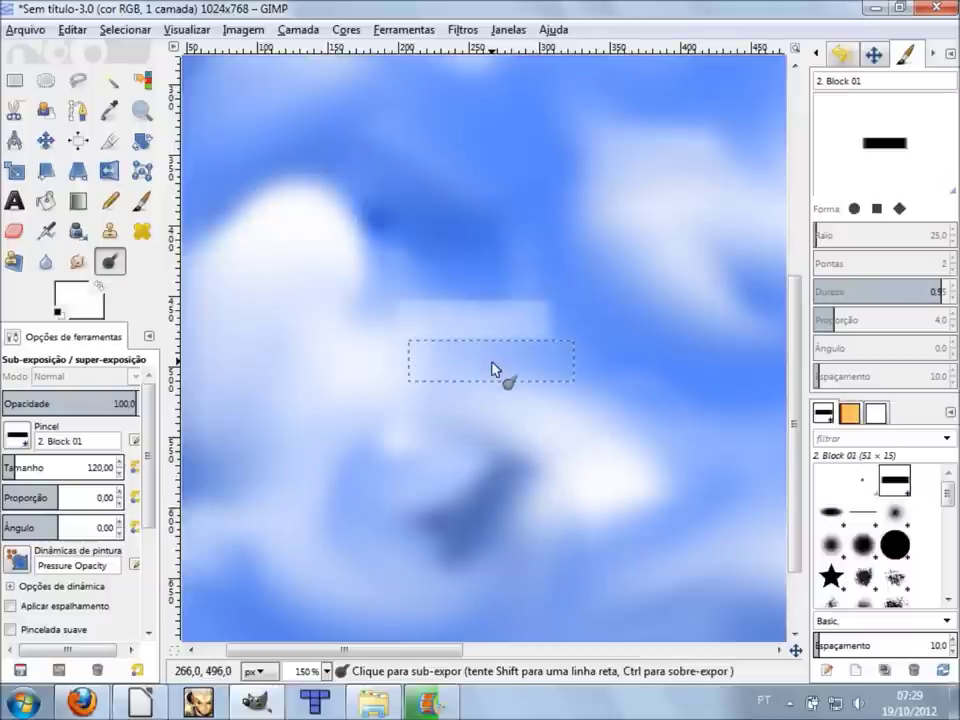
mouse_move(443, 135)
left_mouse_down()
mouse_move(408, 219)
mouse_move(369, 426)
mouse_move(499, 529)
mouse_move(579, 450)
mouse_move(501, 176)
mouse_move(557, 210)
mouse_move(643, 463)
mouse_move(681, 223)
mouse_move(490, 465)
left_mouse_up()
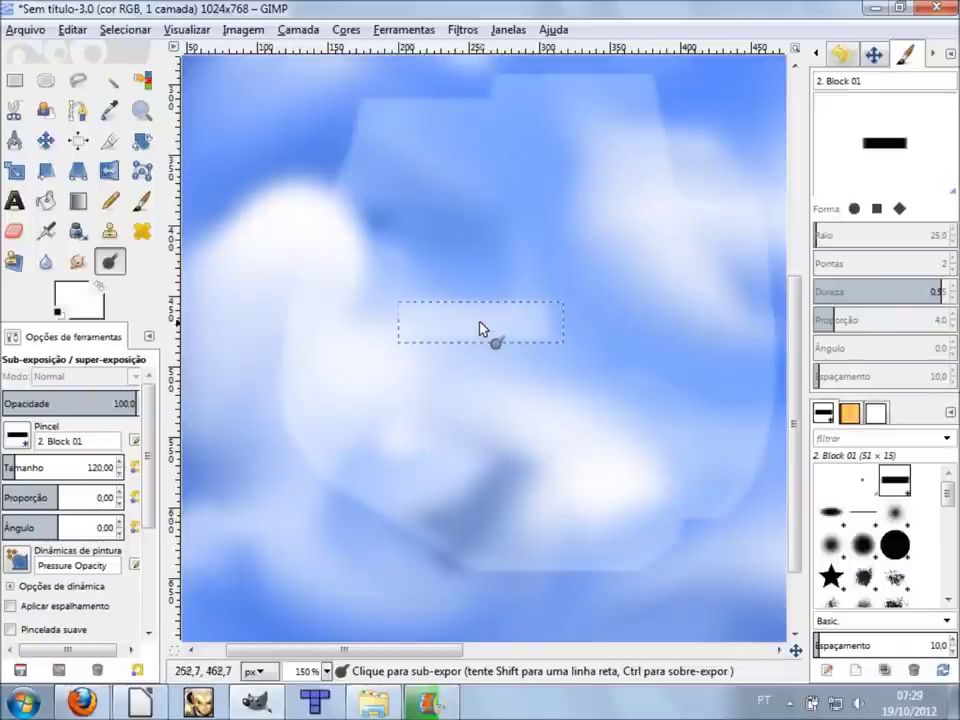
left_click(463, 328)
mouse_move(504, 390)
left_mouse_down()
mouse_move(519, 283)
mouse_move(570, 480)
mouse_move(549, 268)
mouse_move(564, 481)
mouse_move(521, 231)
mouse_move(531, 471)
mouse_move(543, 278)
mouse_move(553, 493)
left_mouse_up()
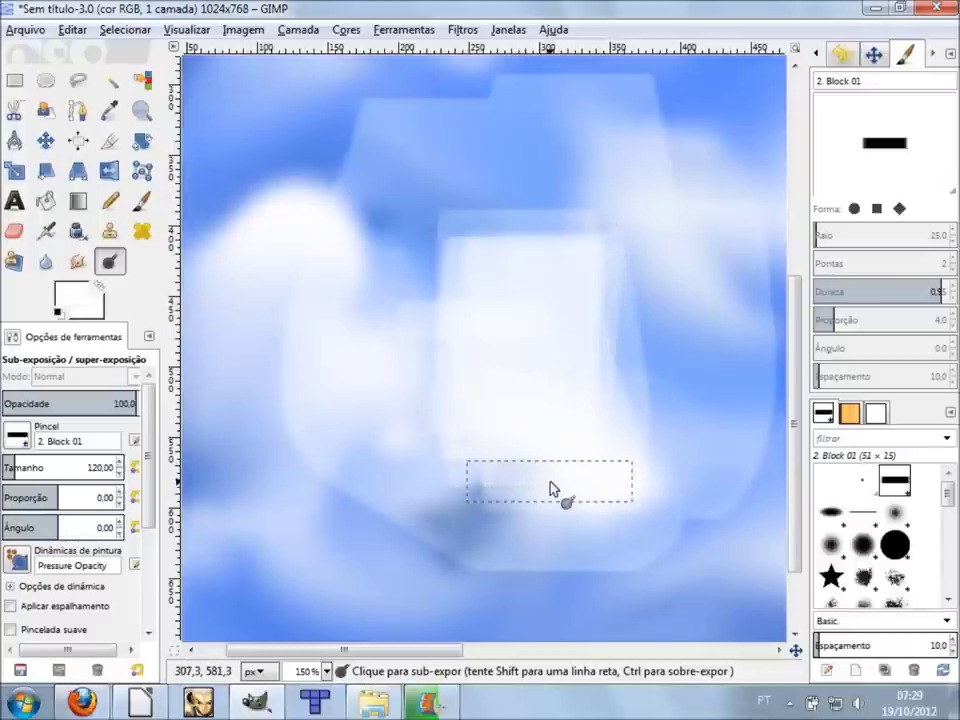
key("ctrl")
key("ctrl+z")
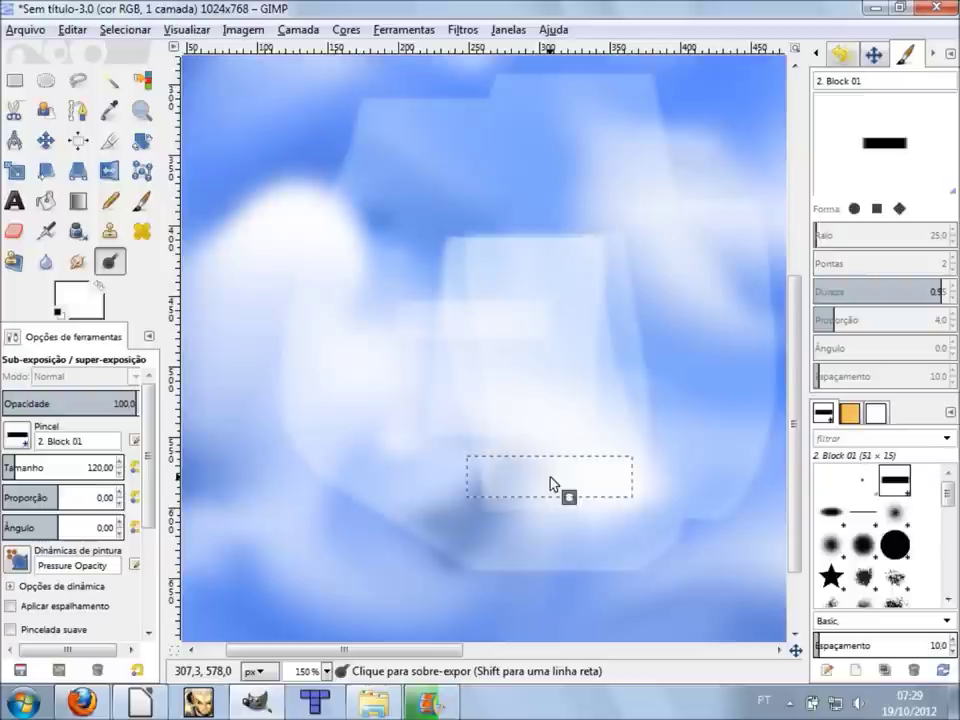
key("ctrl+z")
key("ctrl+z")
key("ctrl+z")
key("ctrl+z")
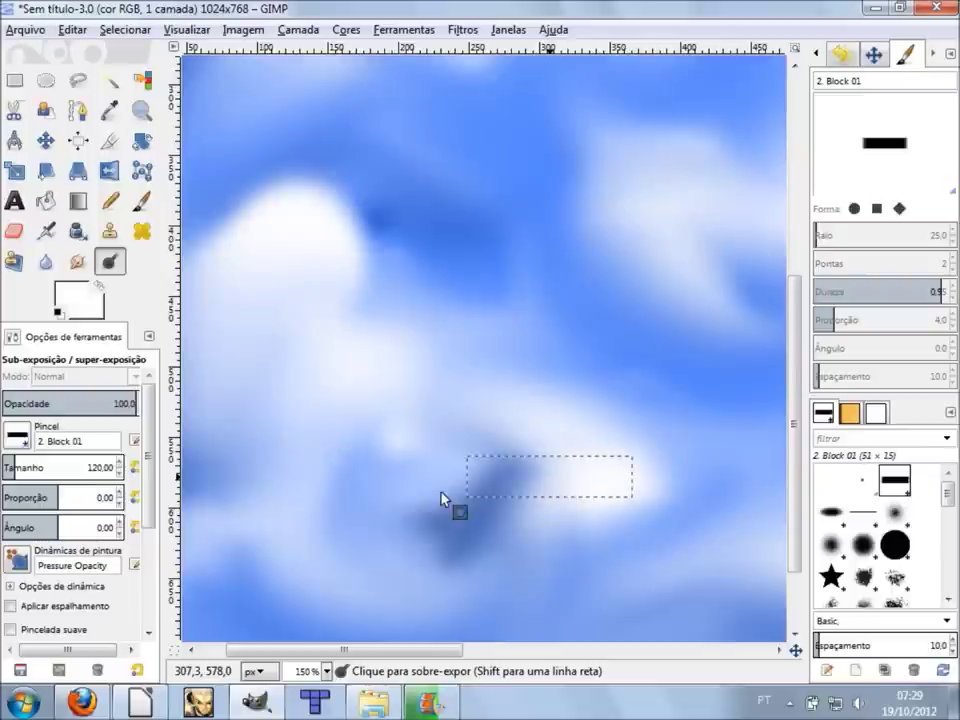
Tilt the brush to 45° and lighten diagonal bands across the cloud, revealing Tipo, Faixa and Exposição.
left_click_drag(60, 527, 95, 520)
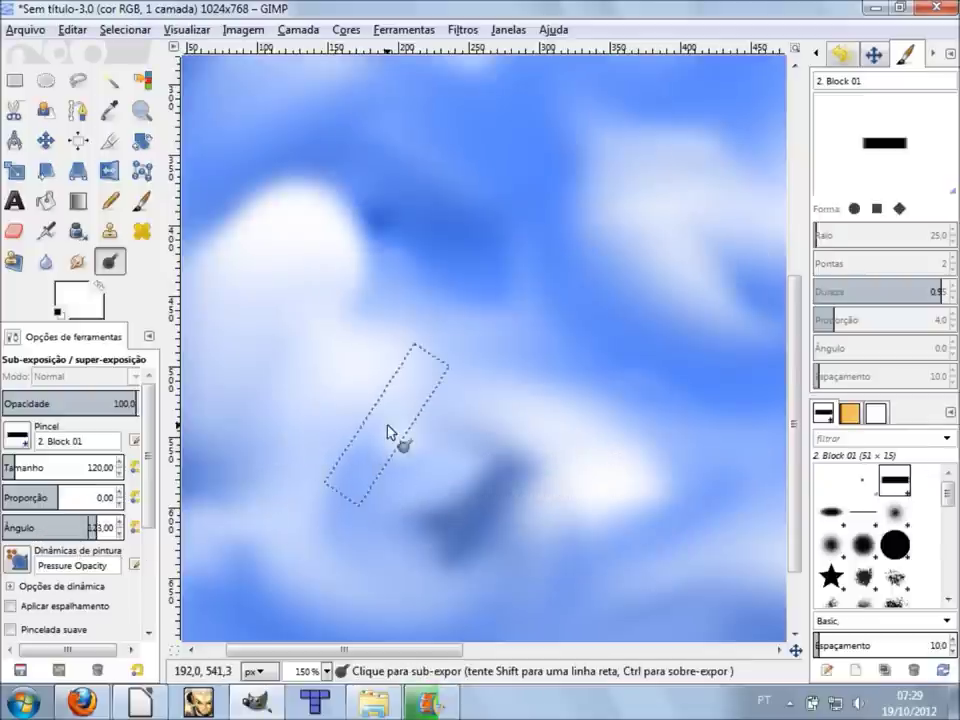
mouse_move(456, 354)
left_mouse_down()
mouse_move(588, 468)
mouse_move(375, 289)
left_mouse_up()
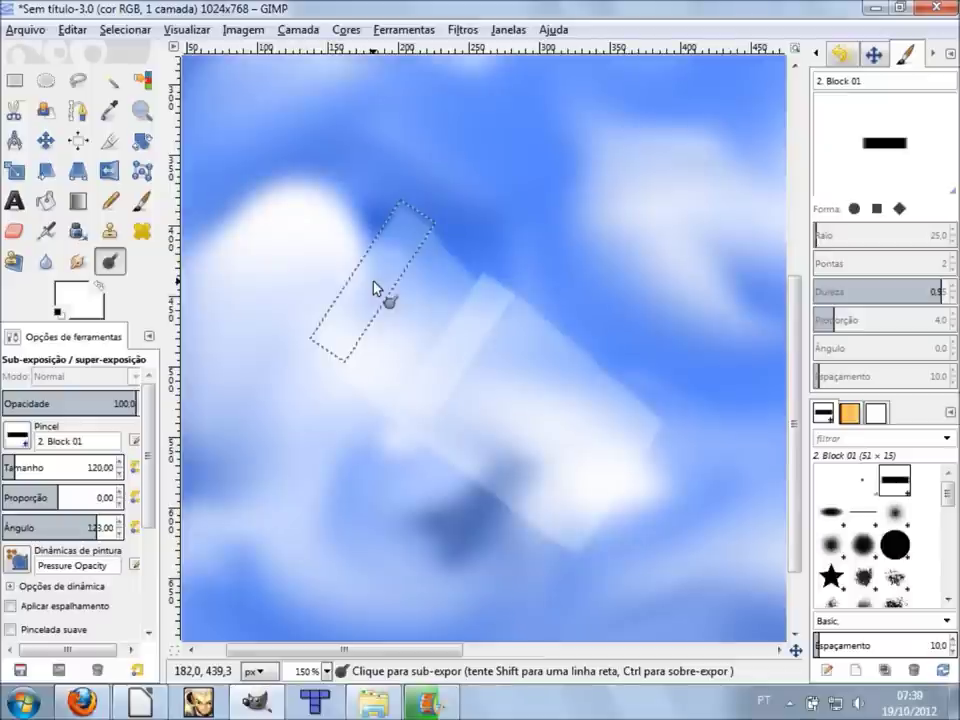
left_click_drag(88, 527, 73, 528)
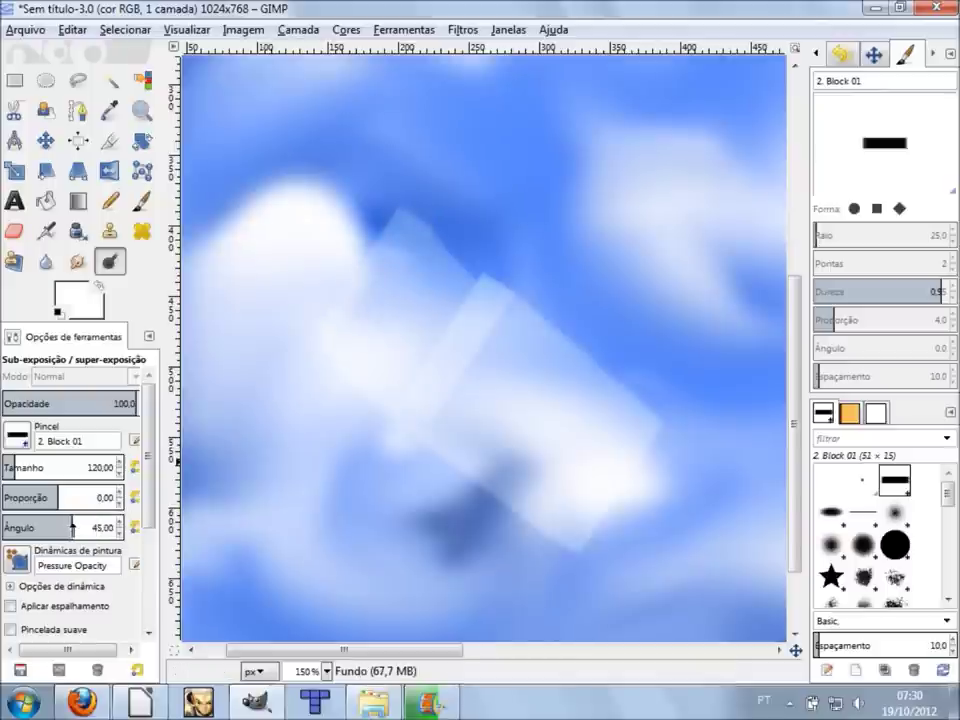
left_click(537, 246)
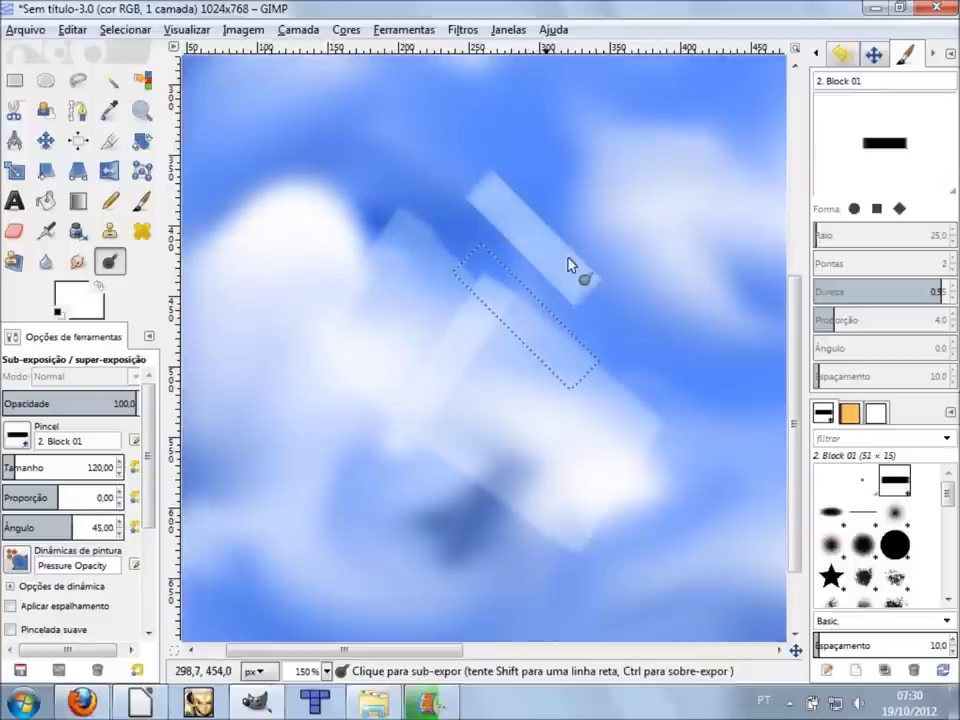
left_click(645, 180)
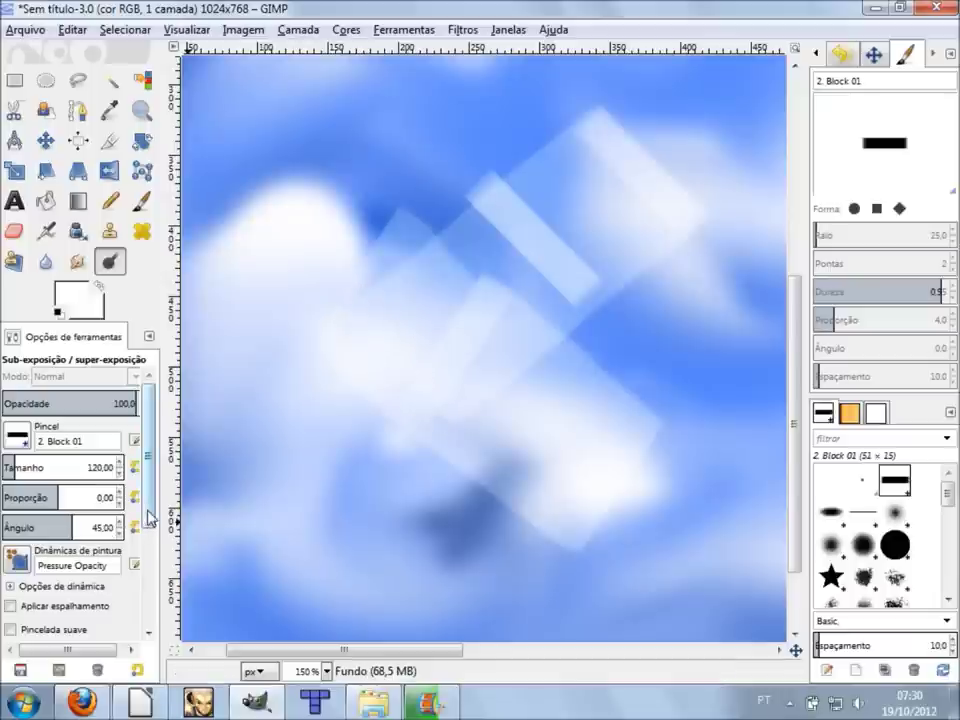
left_click_drag(150, 516, 152, 574)
scroll(152, 574, "down", 2)
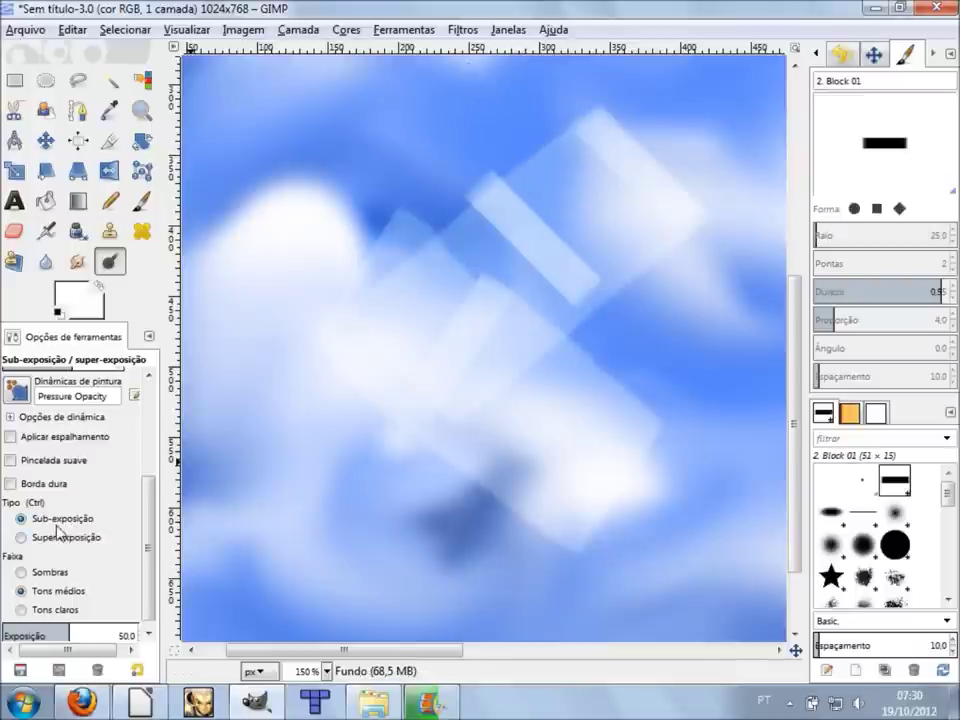
Paint diagonal dodge bands across the sky and clouds, undoing the first two.
left_click(440, 110)
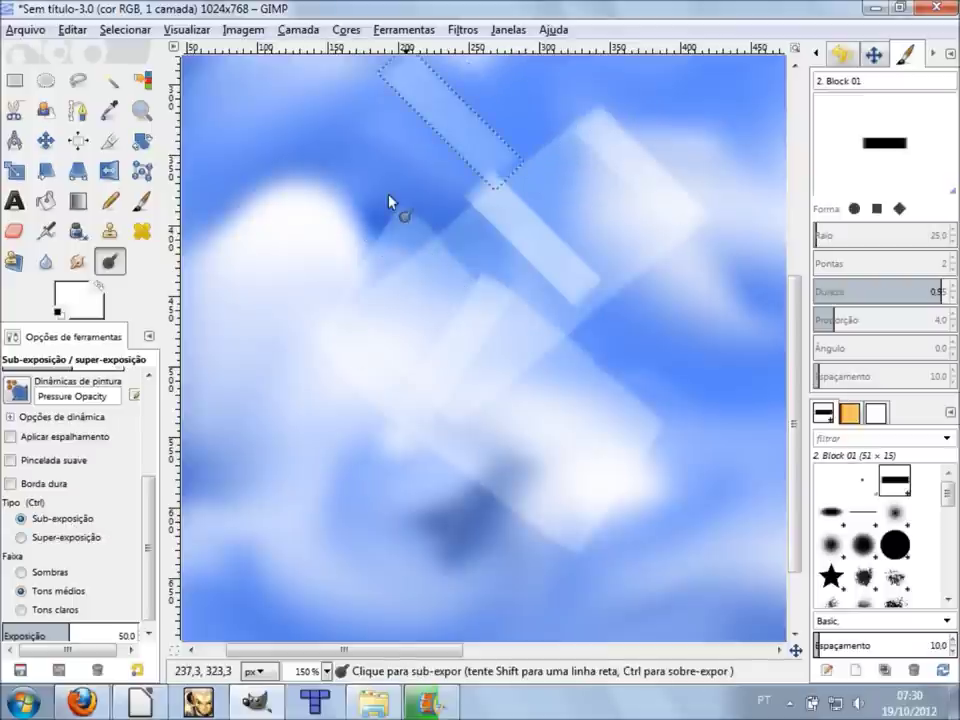
left_click(385, 175)
key("ctrl+z")
key("ctrl+z")
key("ctrl+z")
scroll(490, 320, "down", 2)
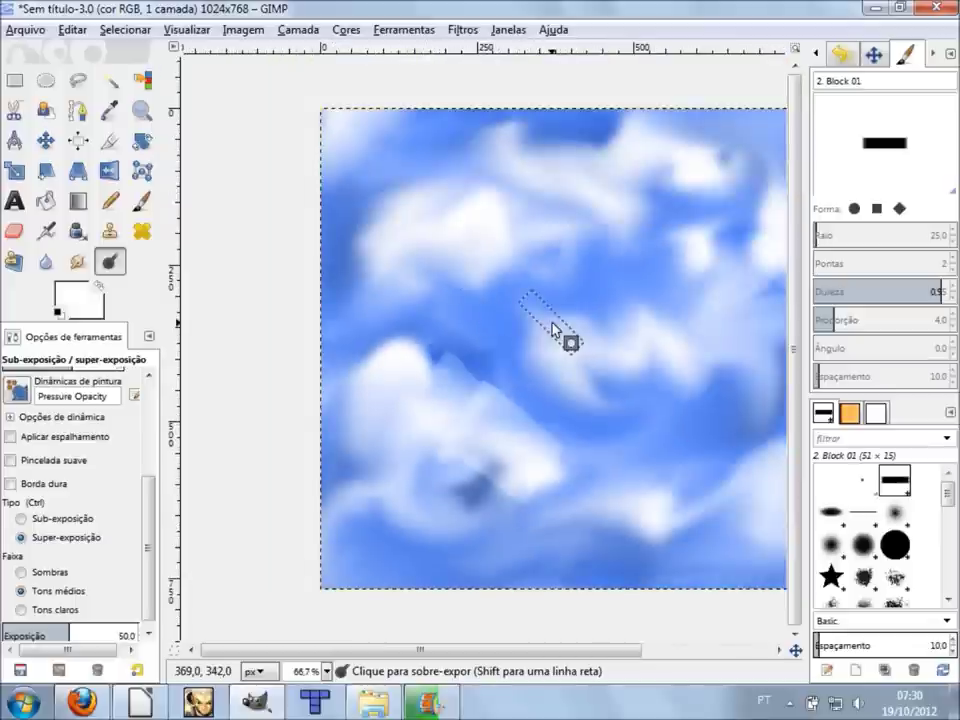
key("ctrl+z")
scroll(575, 497, "right", 3)
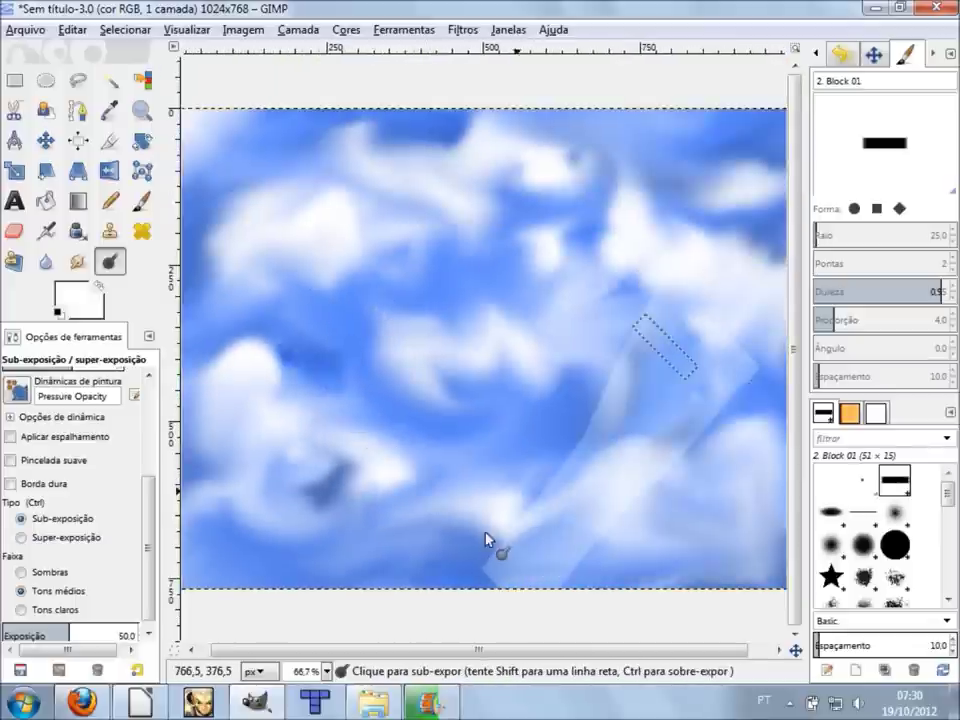
left_click(418, 611, "shift")
left_click(750, 129, "shift")
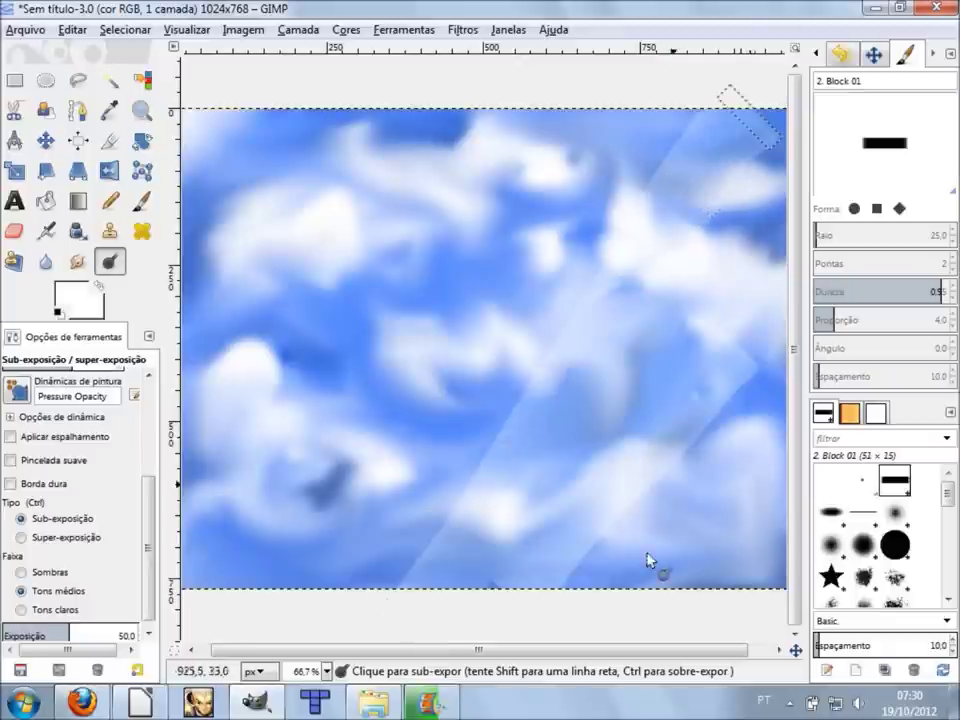
left_click(660, 575, "shift")
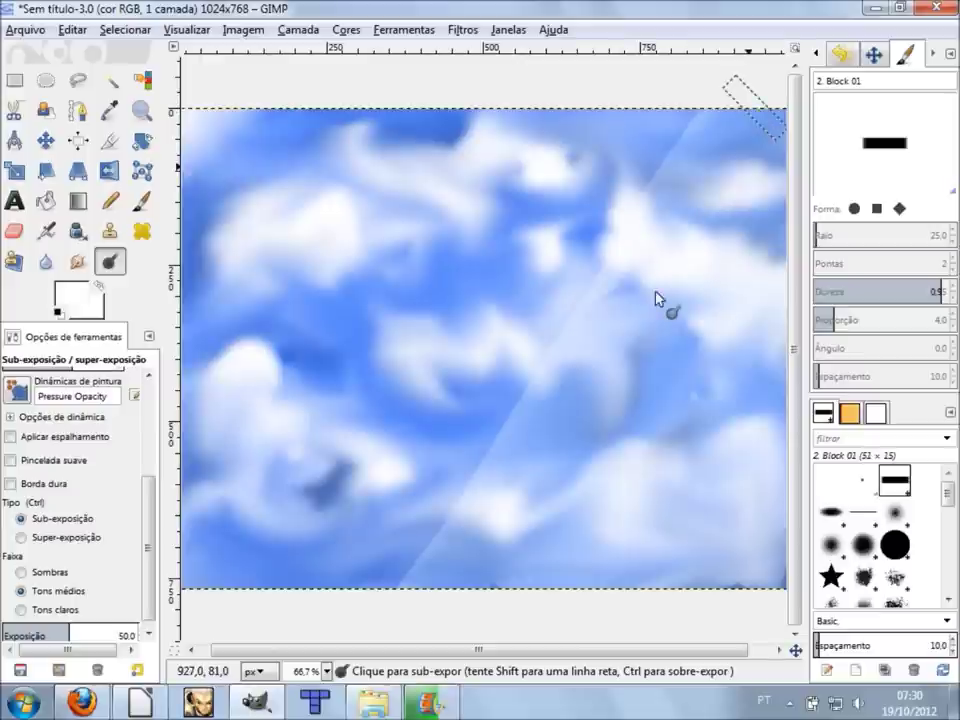
Switch to burn, try a diagonal stroke, then zoom out and undo the earlier strokes.
left_click(60, 537)
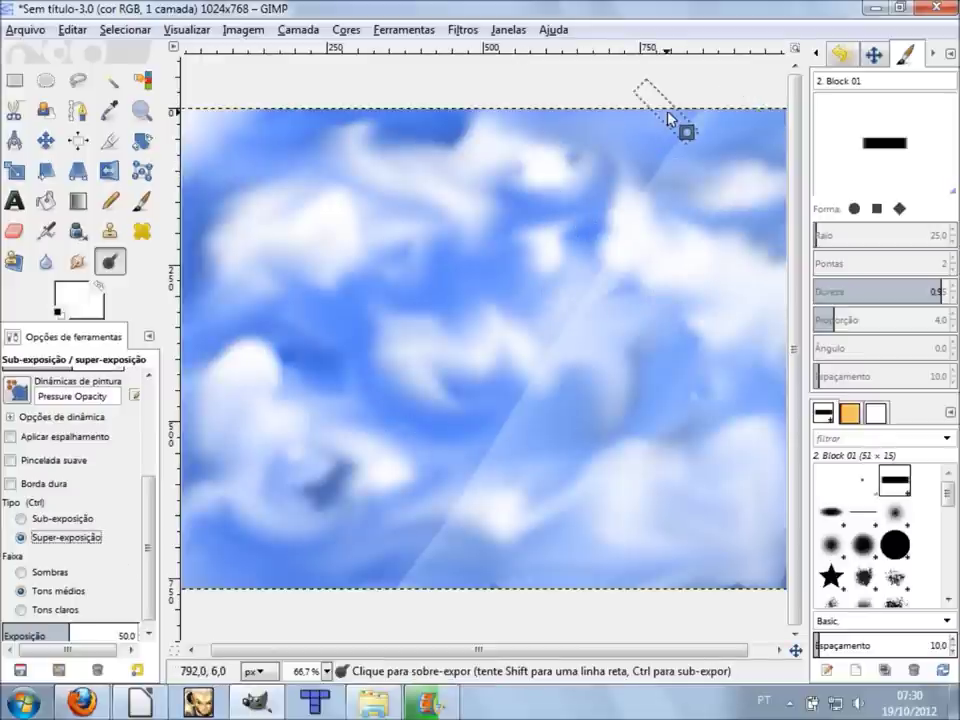
left_click_drag(664, 120, 254, 633)
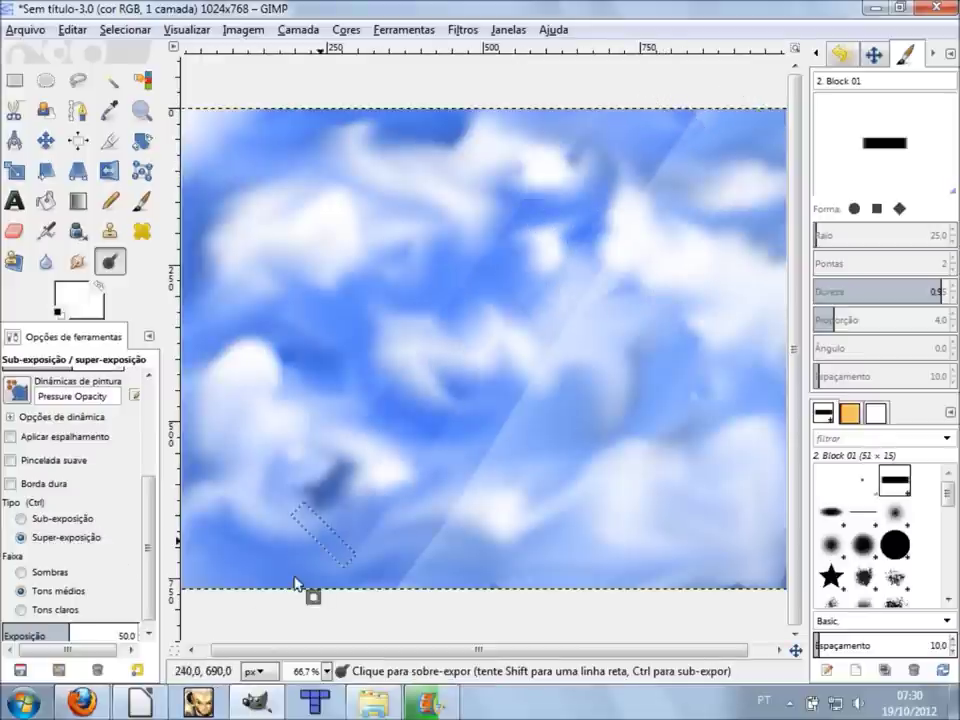
key("ctrl+z")
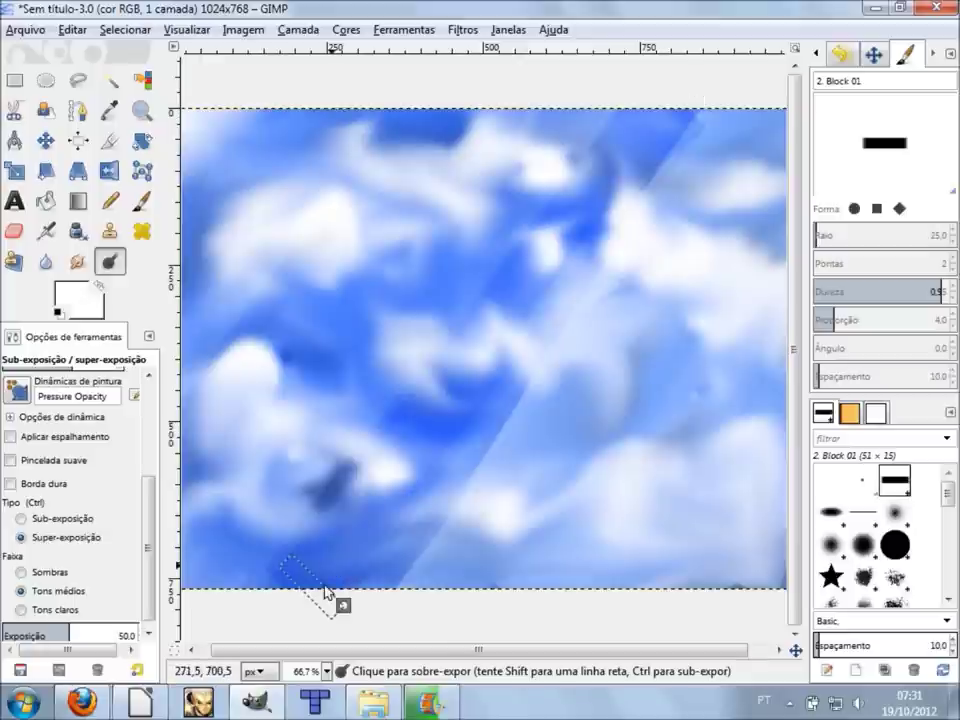
key("minus")
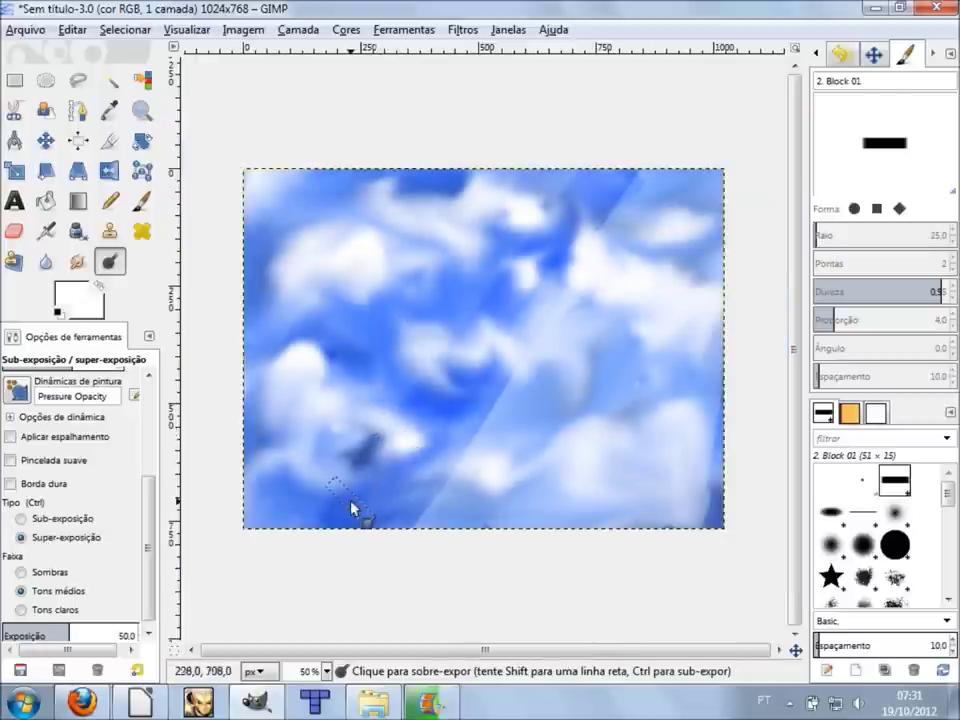
key("ctrl")
key("ctrl+z")
key("ctrl+z")
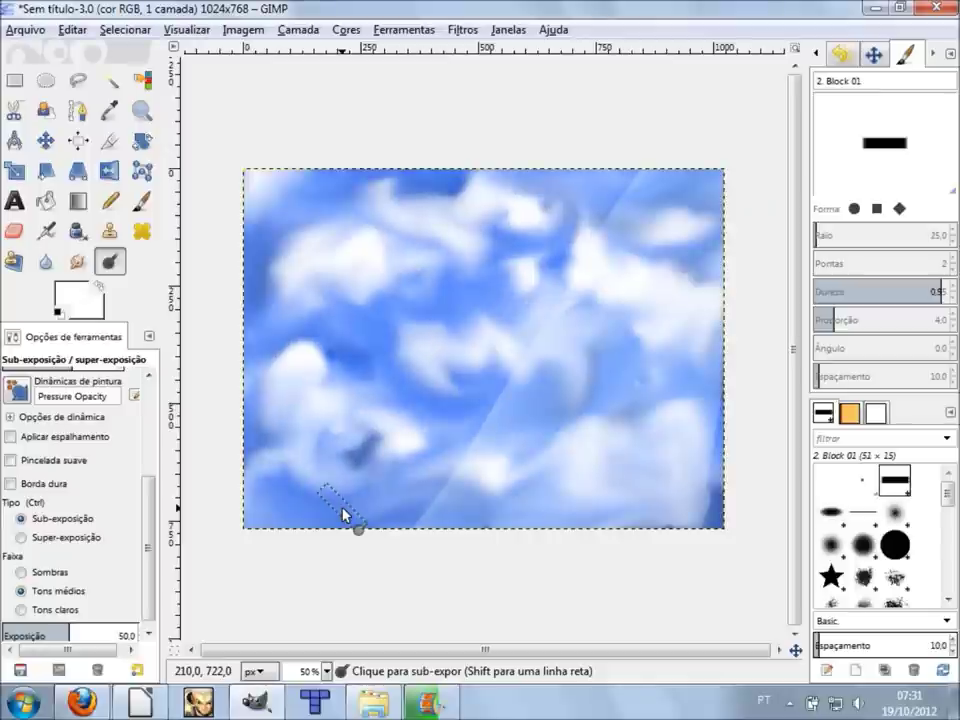
key("ctrl+z")
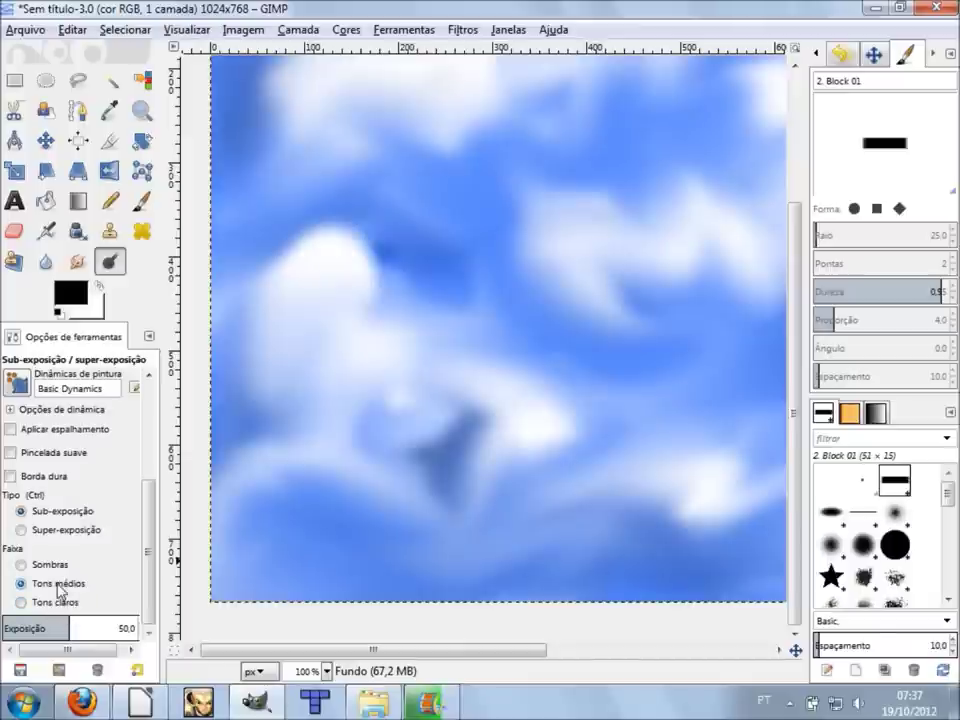
Dodge the left and central clouds with range set to highlights, undoing the stray seam stroke.
mouse_move(378, 336)
left_mouse_down()
mouse_move(326, 280)
mouse_move(296, 450)
mouse_move(289, 272)
mouse_move(253, 501)
mouse_move(244, 241)
mouse_move(240, 491)
left_mouse_up()
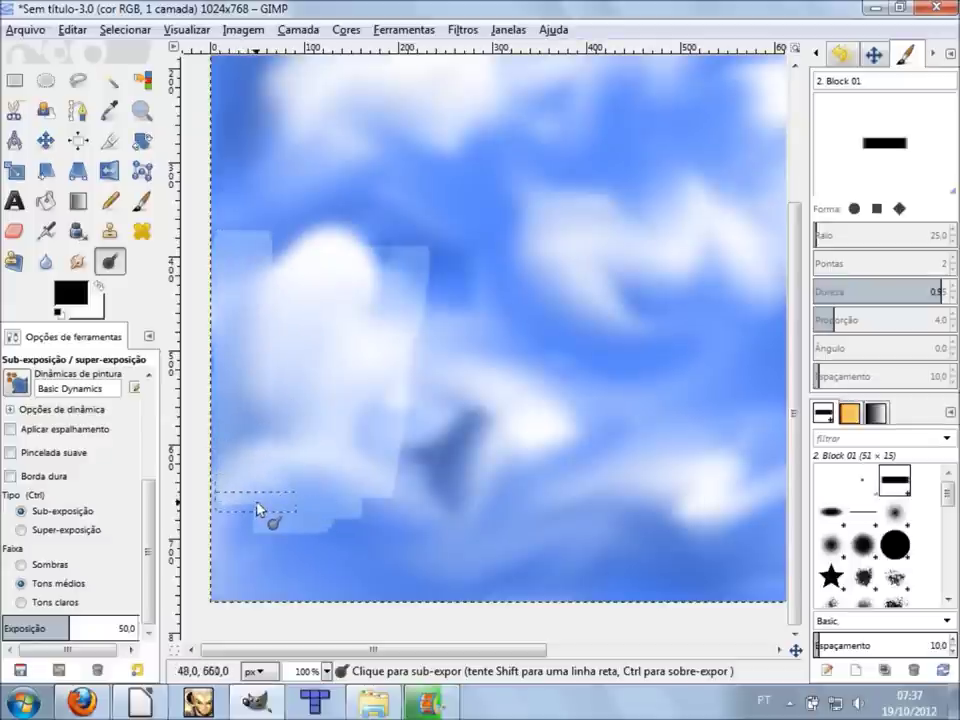
left_click(68, 601)
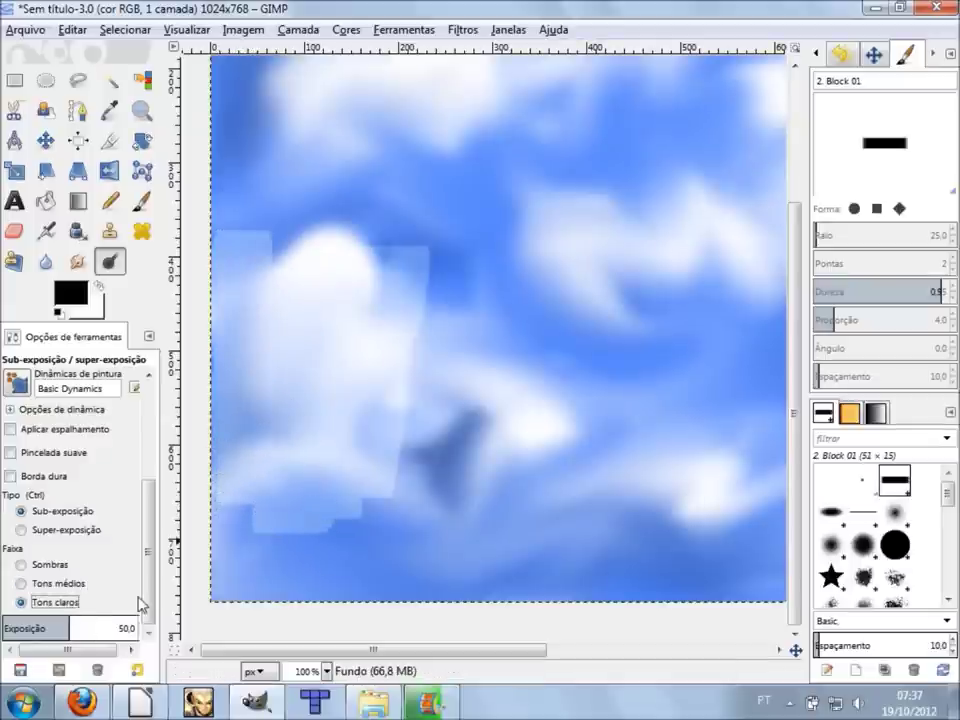
mouse_move(437, 497)
left_mouse_down()
mouse_move(474, 280)
mouse_move(499, 397)
mouse_move(525, 362)
mouse_move(513, 558)
mouse_move(584, 232)
mouse_move(538, 544)
mouse_move(579, 540)
mouse_move(671, 268)
mouse_move(657, 347)
mouse_move(729, 296)
mouse_move(677, 544)
mouse_move(731, 330)
mouse_move(578, 375)
left_mouse_up()
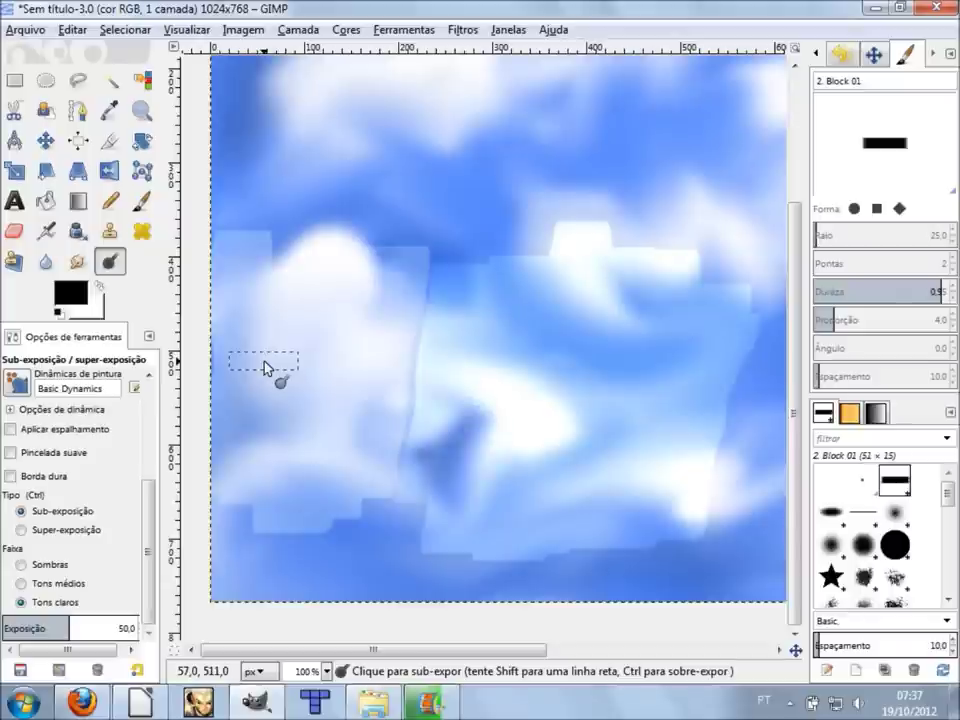
left_click_drag(404, 440, 413, 262)
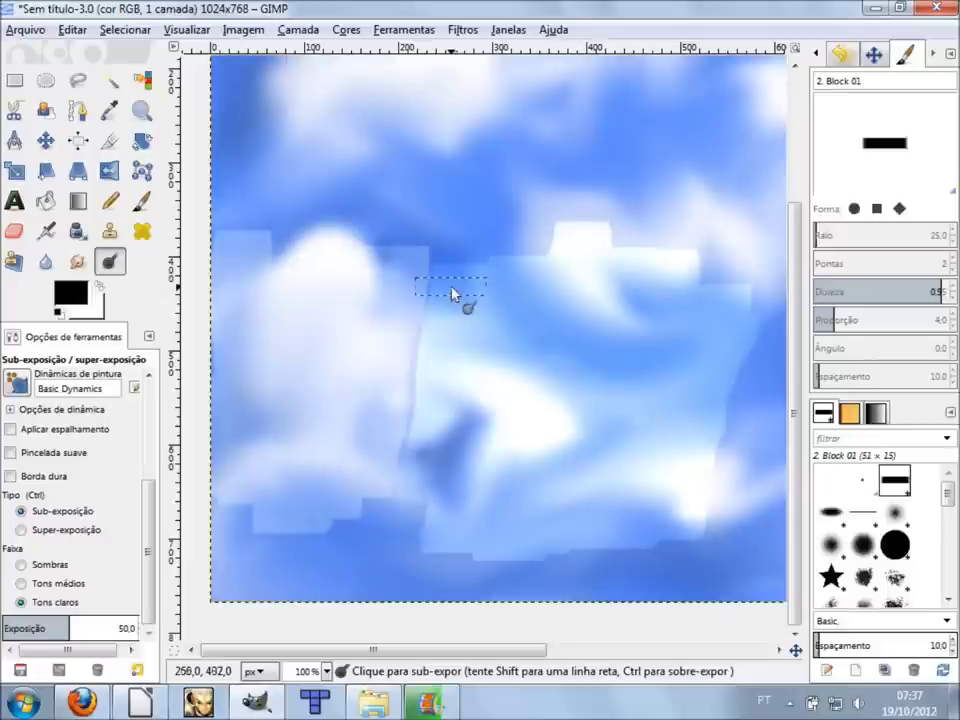
key("ctrl+z")
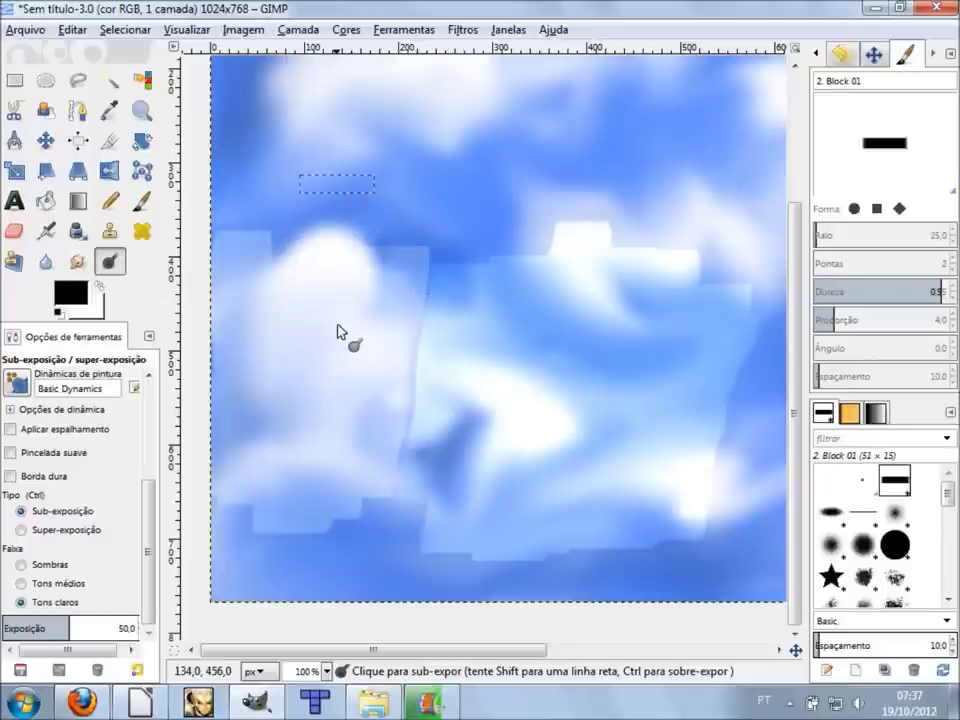
Dodge the top sky with the range set to Shadows, then switch the range to Midtones.
left_click(50, 564)
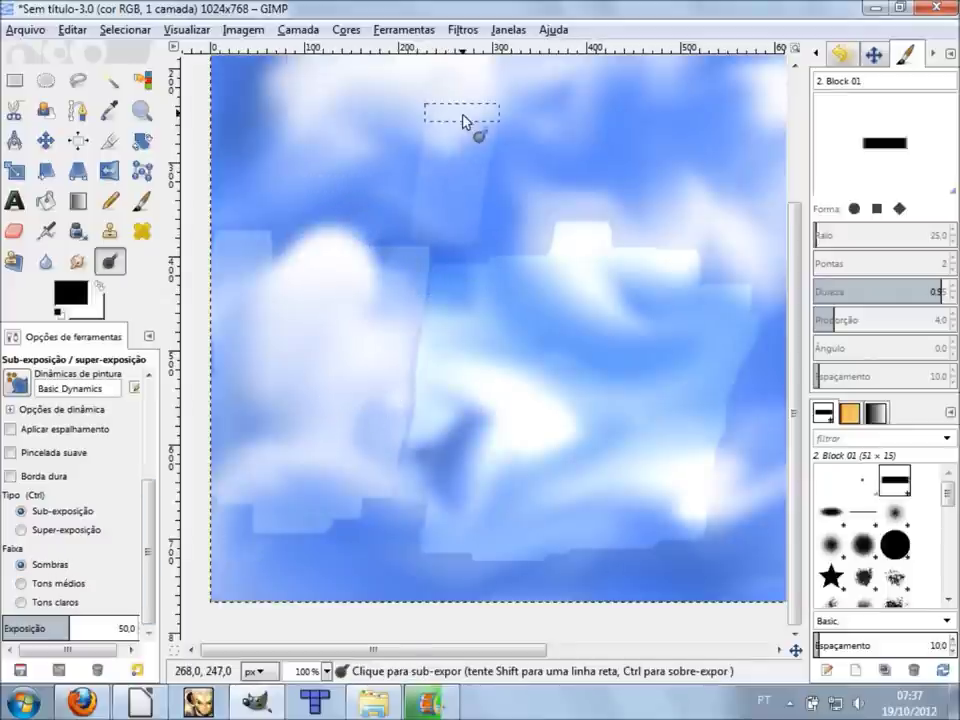
left_click_drag(398, 221, 390, 113)
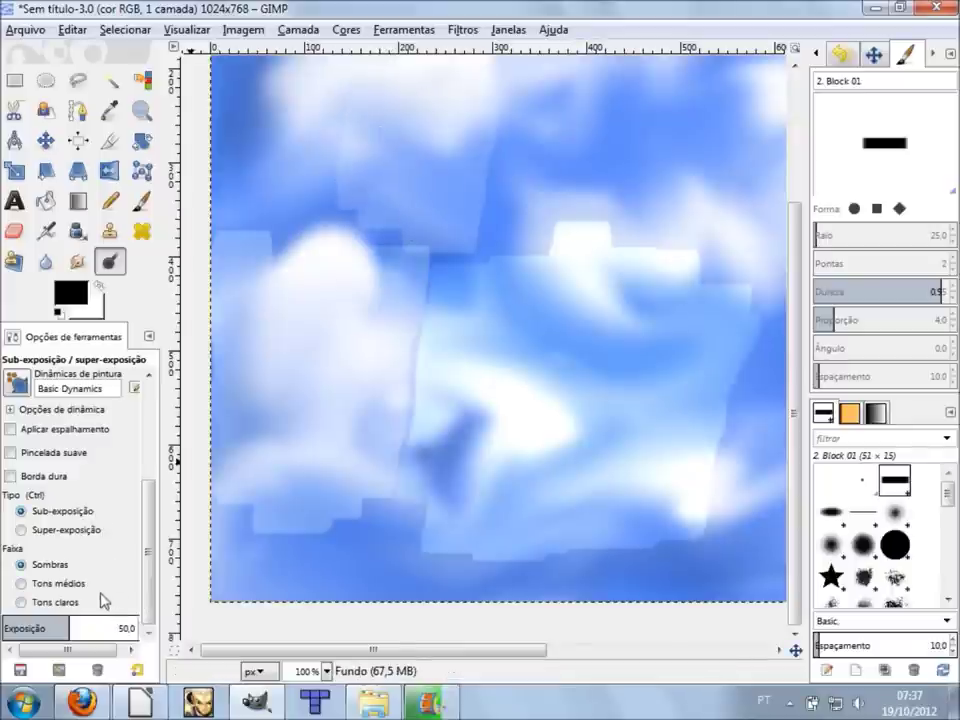
left_click(45, 583)
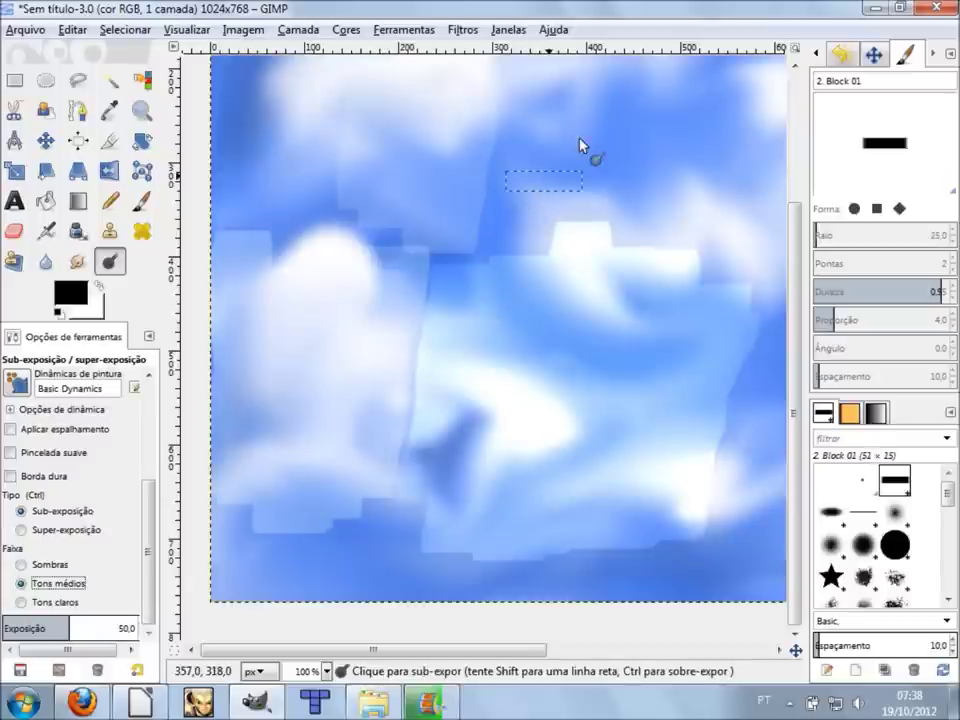
Lower exposure to 24.5 and dodge the upper-middle, right and central sky, then zoom out to 50%.
mouse_move(605, 157)
left_mouse_down()
mouse_move(516, 246)
mouse_move(583, 109)
mouse_move(621, 157)
mouse_move(572, 308)
mouse_move(508, 300)
mouse_move(508, 184)
left_mouse_up()
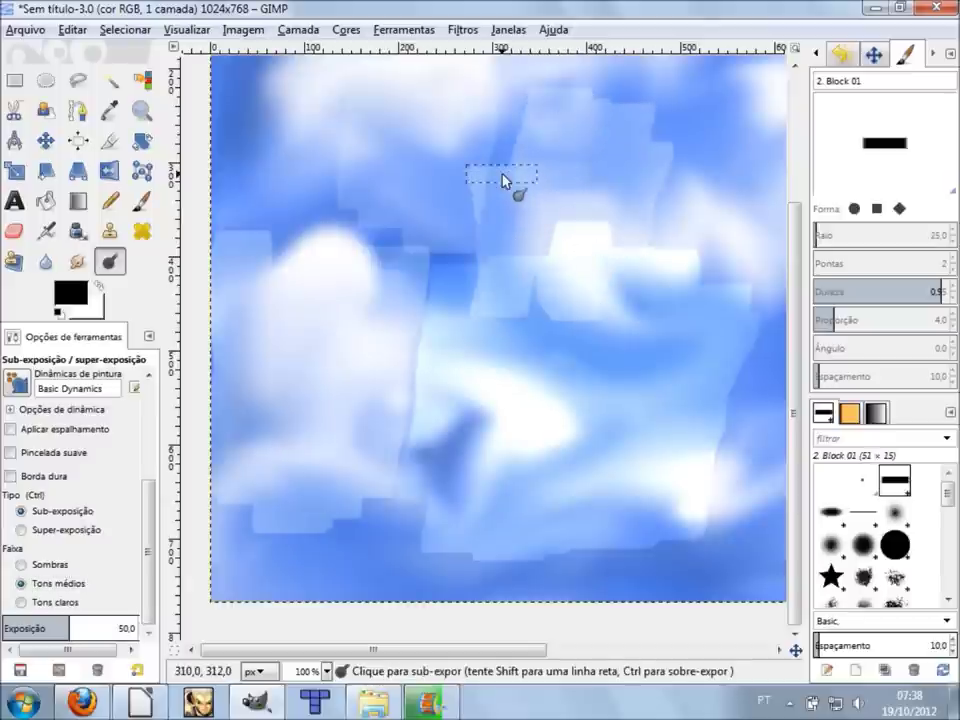
left_click_drag(107, 636, 37, 632)
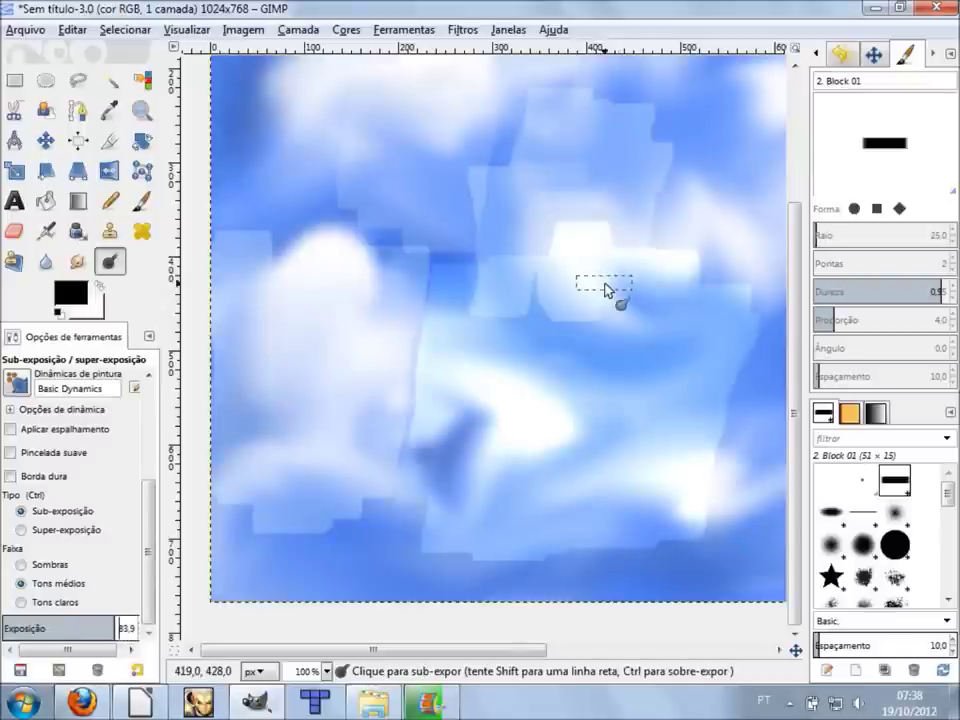
mouse_move(727, 153)
left_mouse_down()
mouse_move(715, 243)
mouse_move(720, 107)
mouse_move(664, 328)
mouse_move(657, 200)
mouse_move(686, 100)
mouse_move(669, 332)
mouse_move(735, 354)
mouse_move(727, 576)
mouse_move(735, 448)
mouse_move(681, 574)
mouse_move(656, 585)
mouse_move(610, 570)
left_mouse_up()
mouse_move(706, 294)
left_mouse_down()
mouse_move(634, 542)
mouse_move(686, 321)
mouse_move(626, 332)
left_mouse_up()
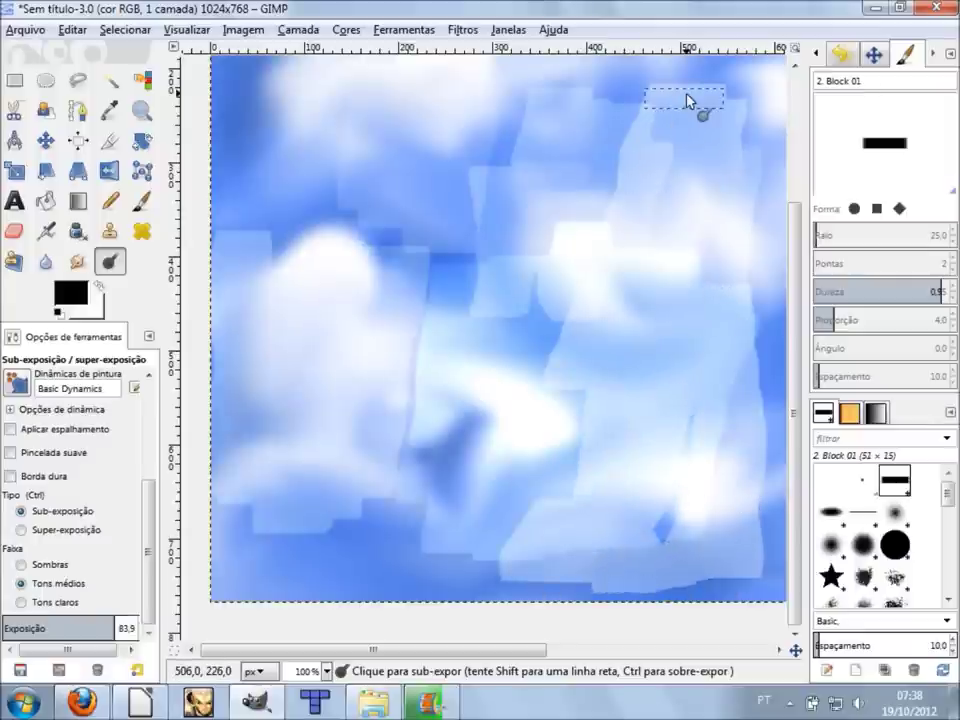
left_click(35, 628)
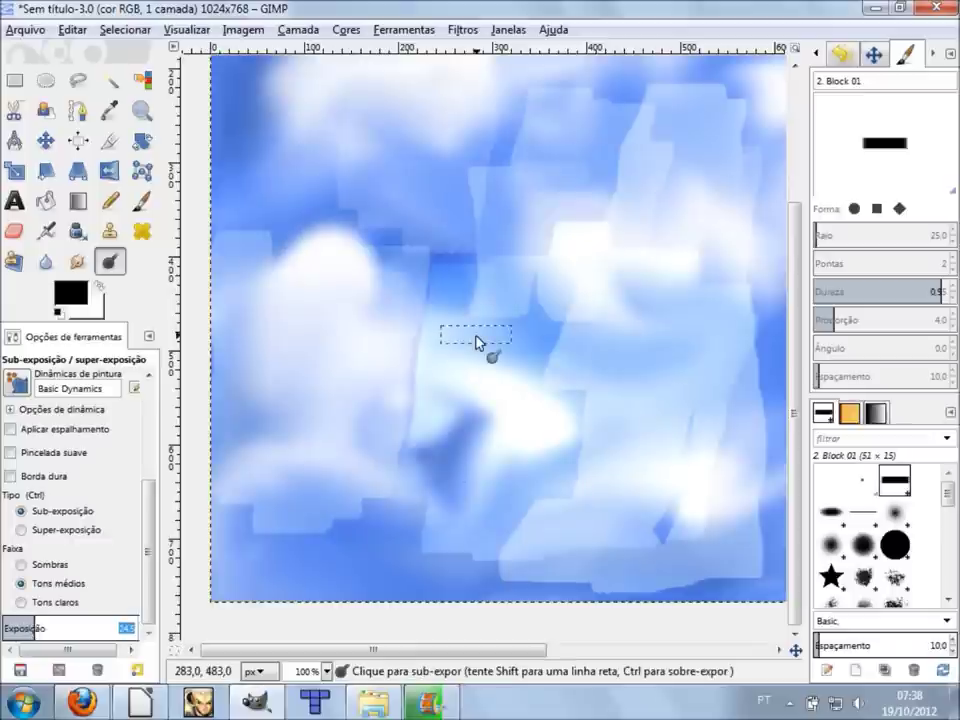
left_click_drag(484, 349, 369, 579)
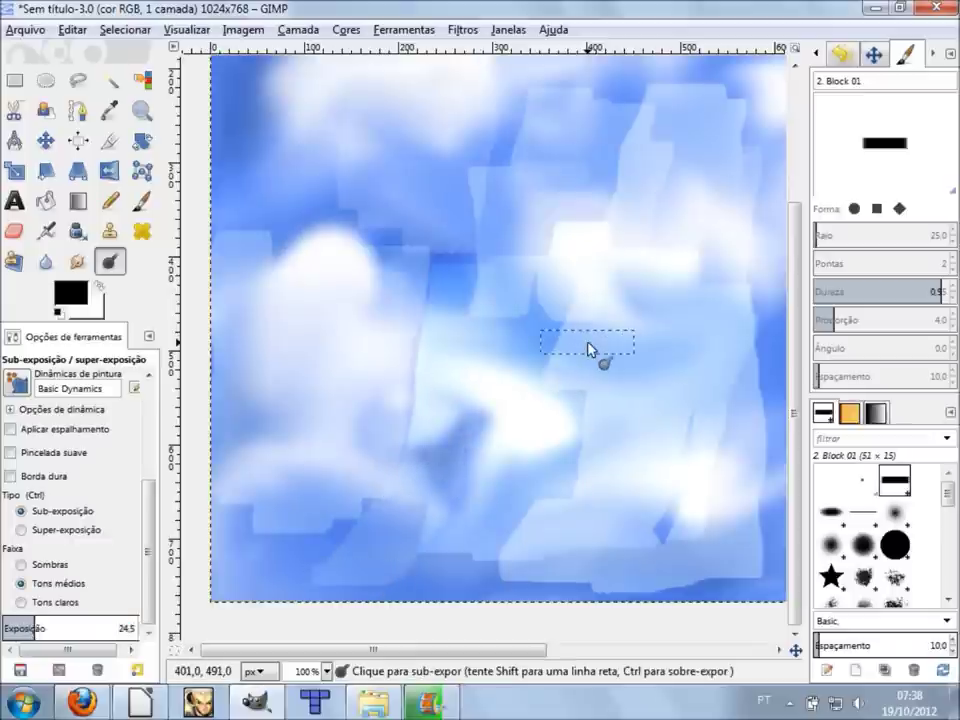
key("minus")
key("minus")
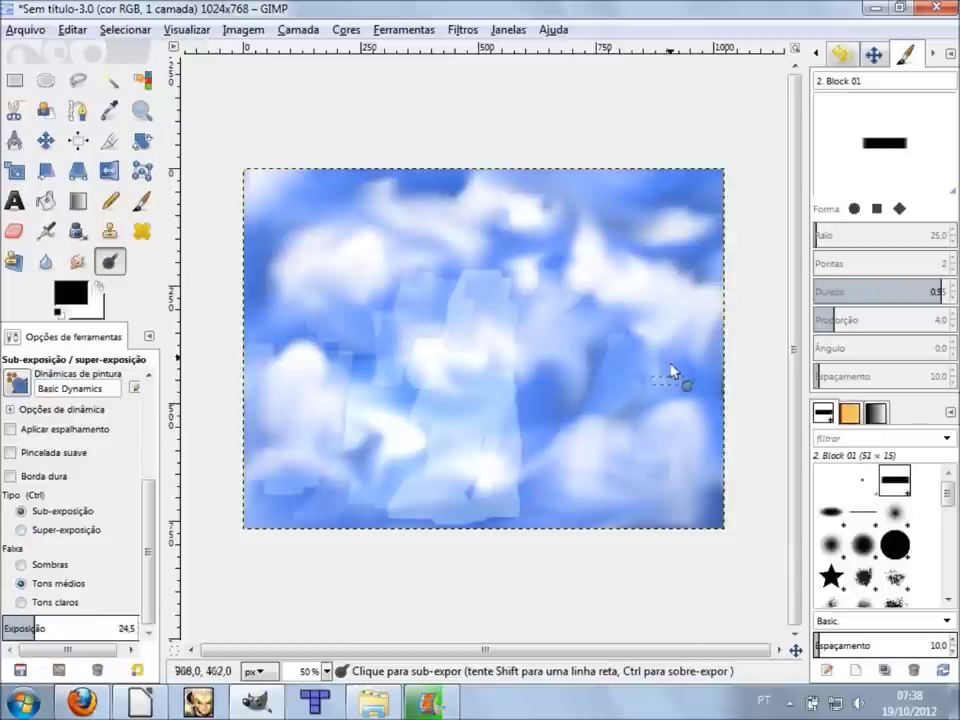
Undo the two light rectangular dodge patches.
scroll(617, 461, "up", 1)
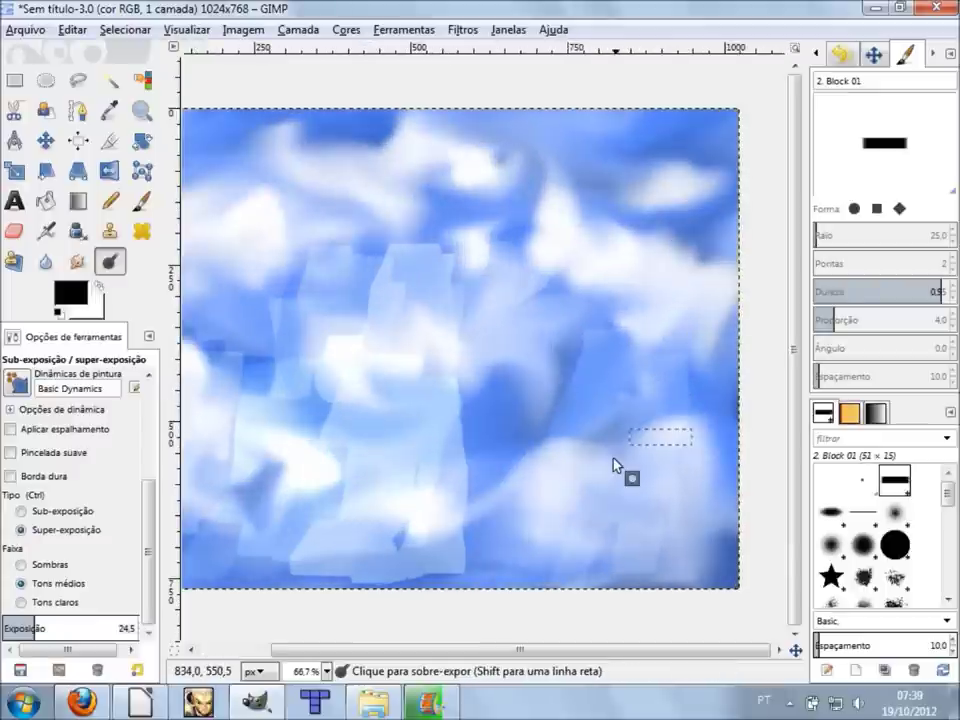
scroll(612, 472, "up", 2)
scroll(607, 468, "down", 2)
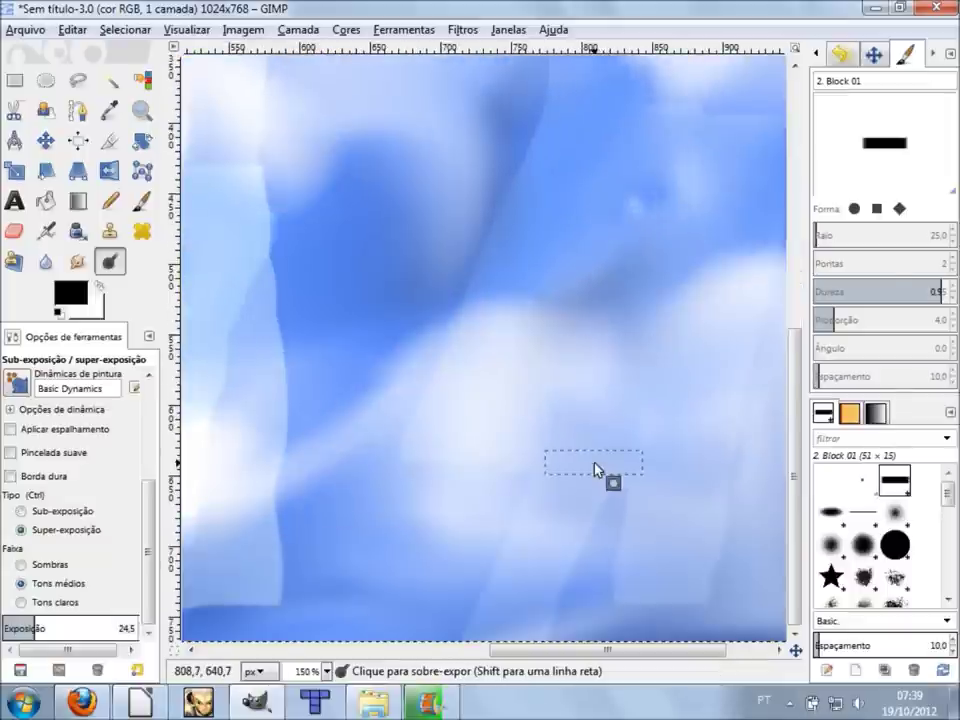
scroll(595, 470, "down", 2)
key("ctrl+z")
key("ctrl+z")
key("ctrl+z")
key("ctrl+z")
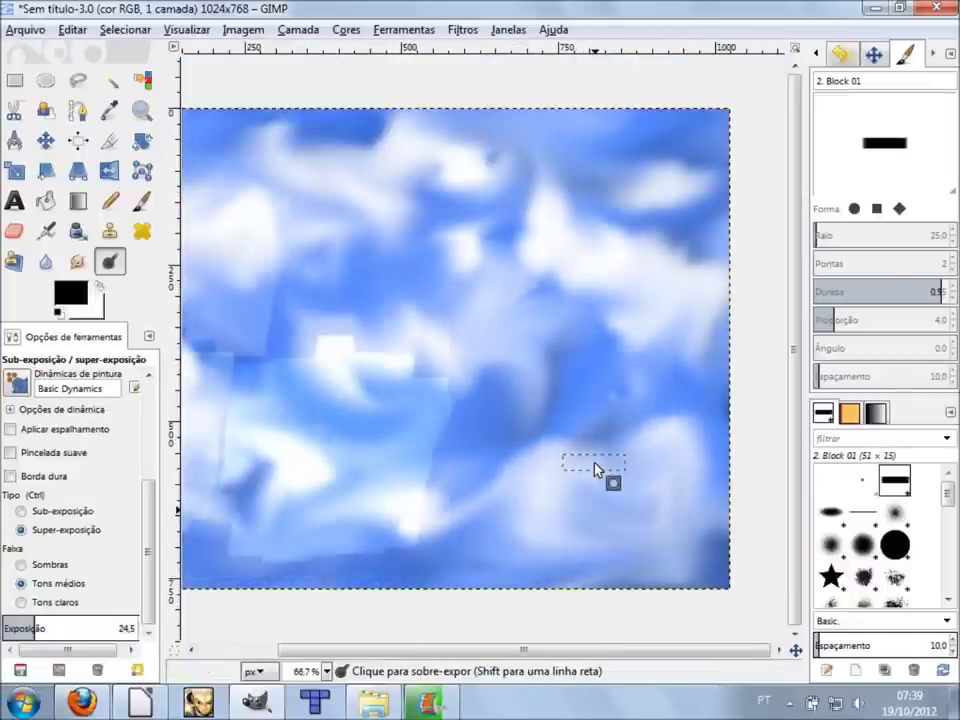
key("ctrl+z")
key("ctrl+z")
scroll(330, 482, "down", 1)
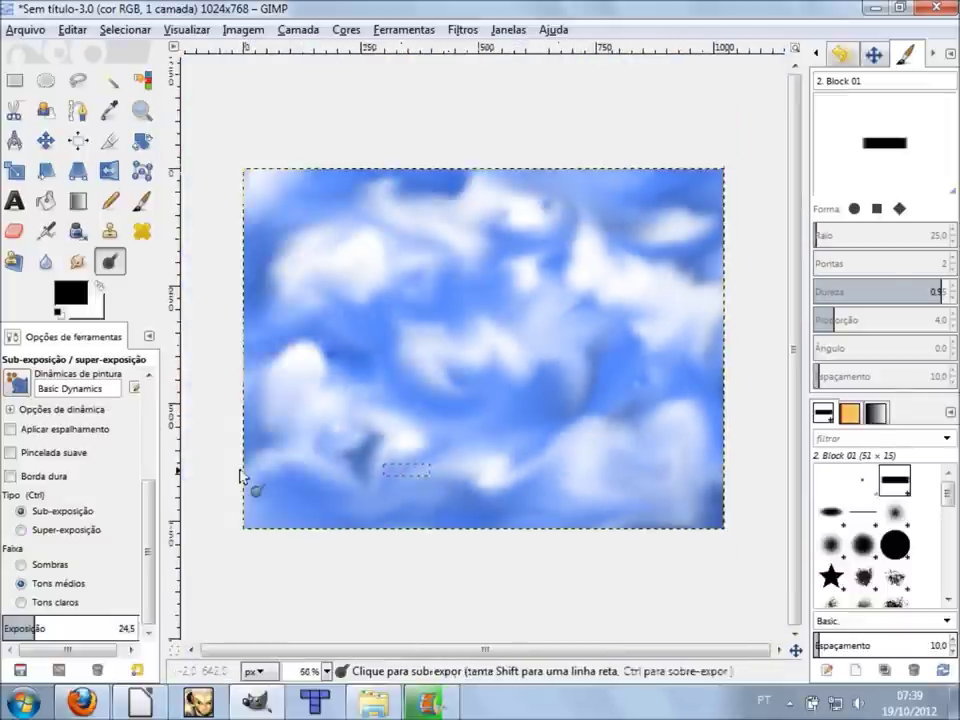
scroll(242, 476, "up", 2)
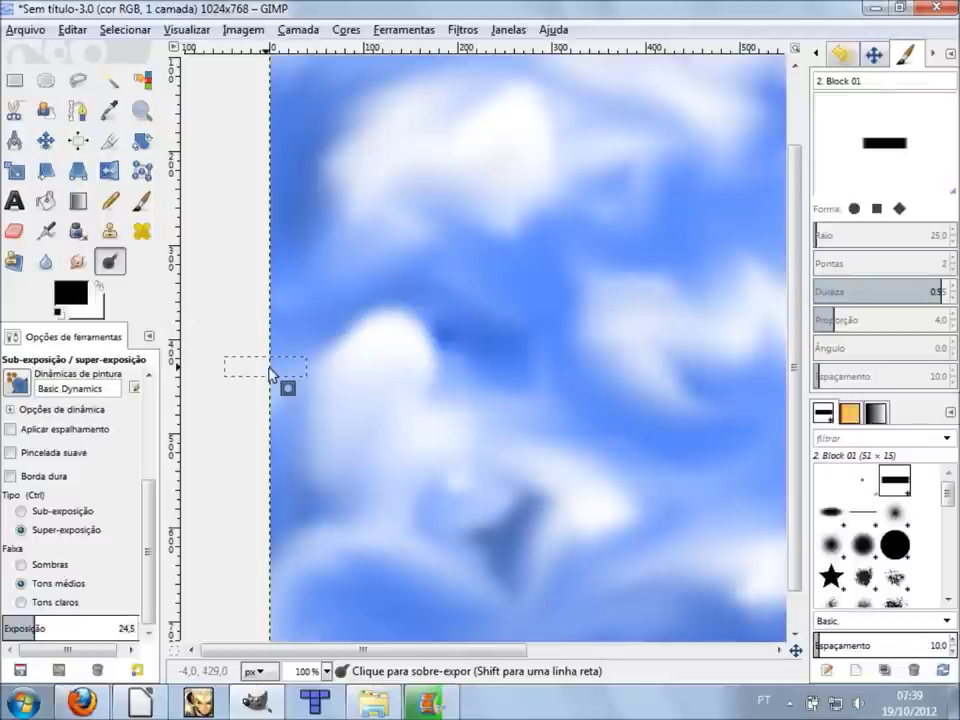
scroll(272, 377, "up", 1)
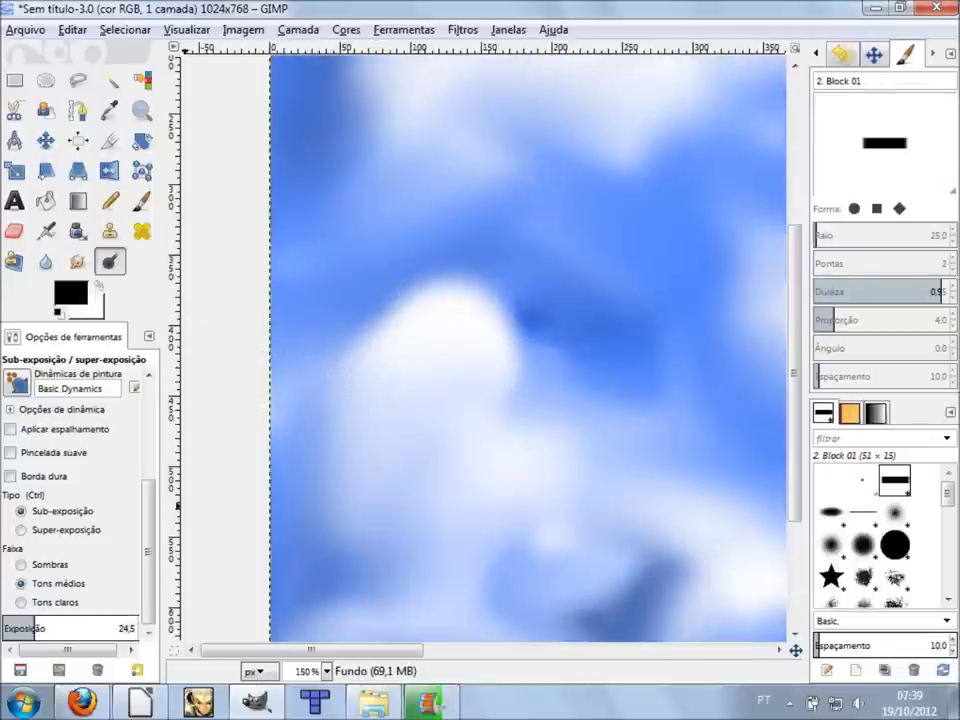
Raise exposure and dodge a band down the left, then lower exposure to 12.6 and burn beside it.
left_click_drag(77, 628, 135, 628)
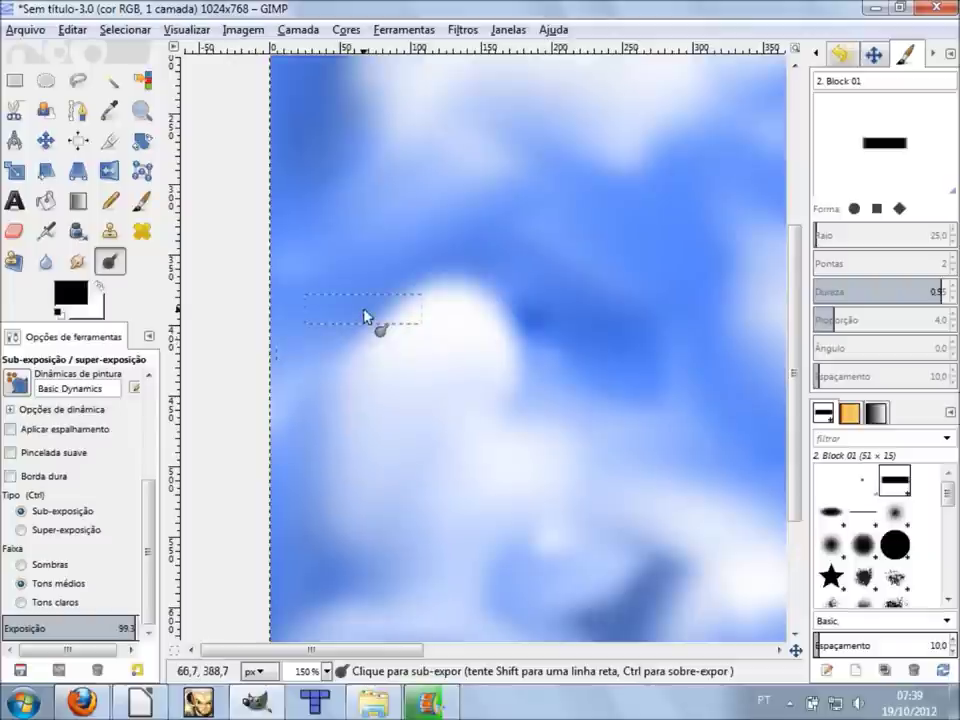
left_click_drag(403, 223, 411, 523)
mouse_move(407, 207)
left_mouse_down()
mouse_move(407, 546)
mouse_move(386, 221)
mouse_move(356, 546)
mouse_move(338, 240)
mouse_move(297, 482)
mouse_move(287, 194)
mouse_move(291, 553)
mouse_move(326, 252)
left_mouse_up()
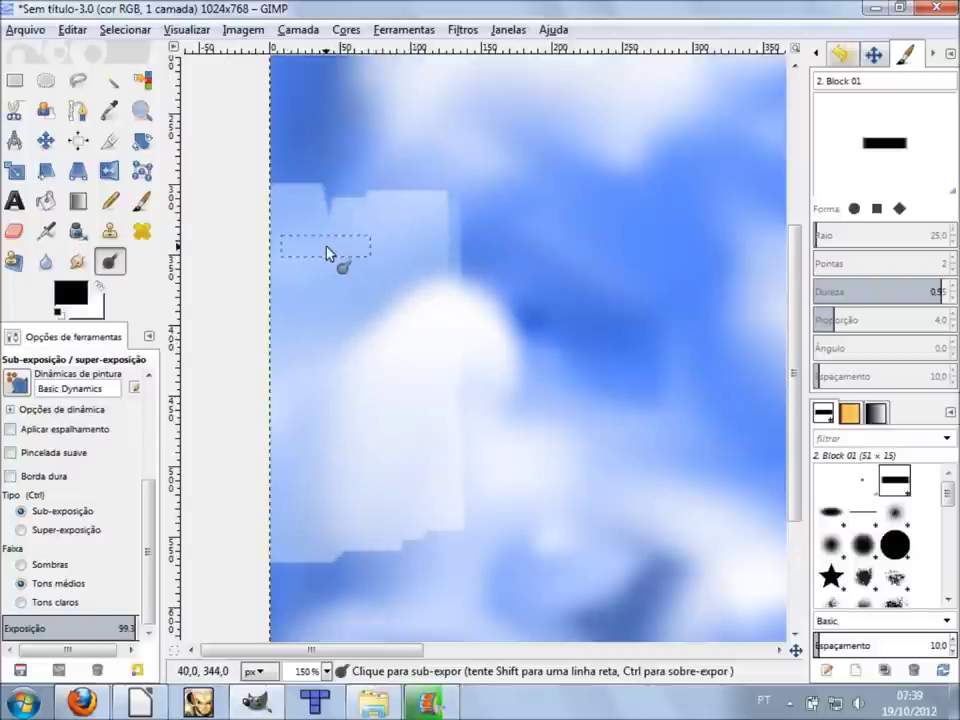
left_click_drag(91, 627, 15, 628)
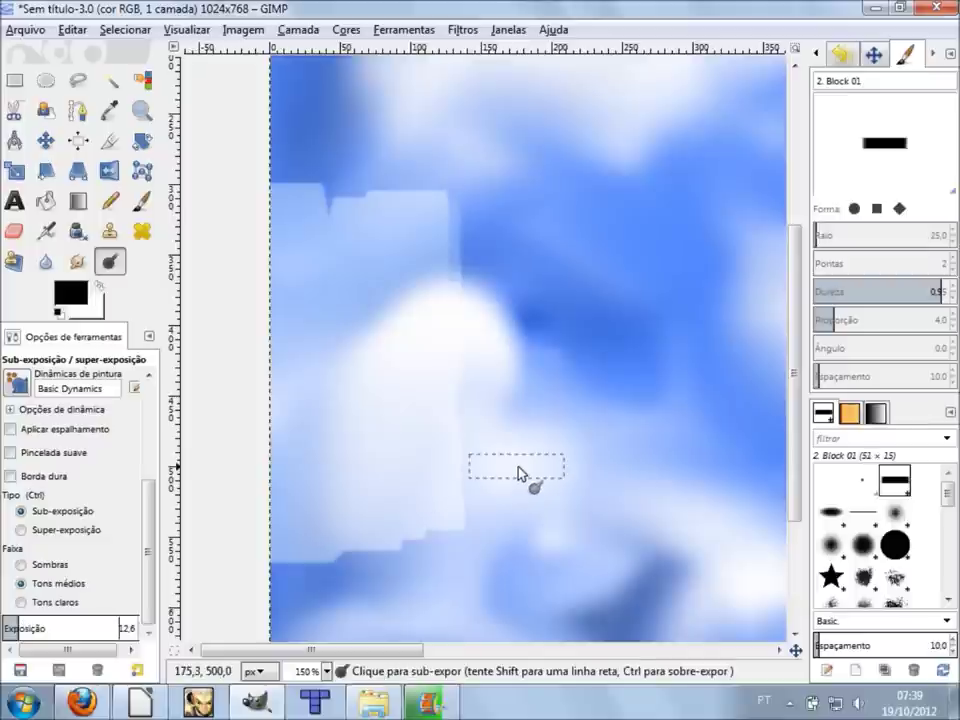
mouse_move(513, 260)
left_mouse_down()
mouse_move(536, 435)
mouse_move(564, 396)
mouse_move(561, 257)
mouse_move(603, 515)
left_mouse_up()
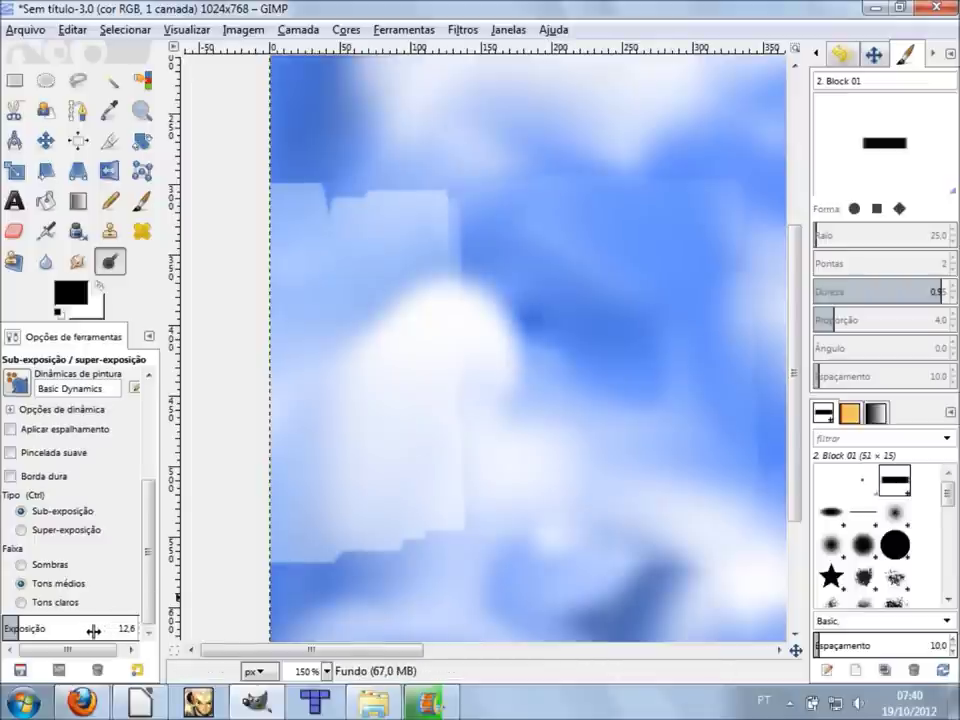
Set exposure to 50 and dodge a wide band across the upper clouds.
left_click(72, 627)
left_click_drag(72, 620, 67, 622)
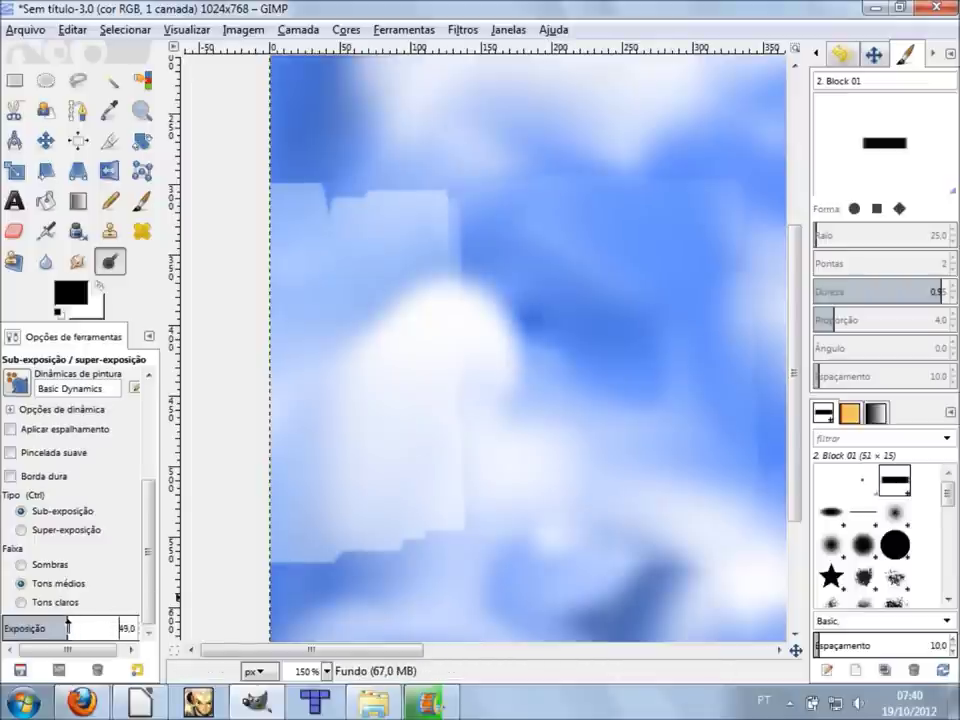
left_click(126, 628)
type("00")
key("Return")
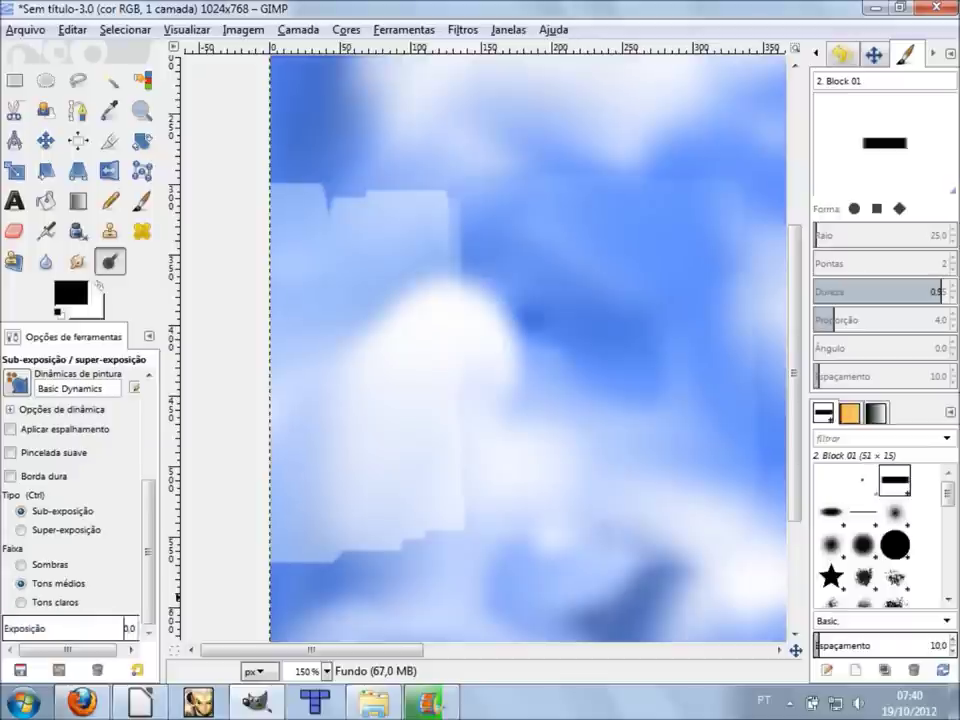
key("Return")
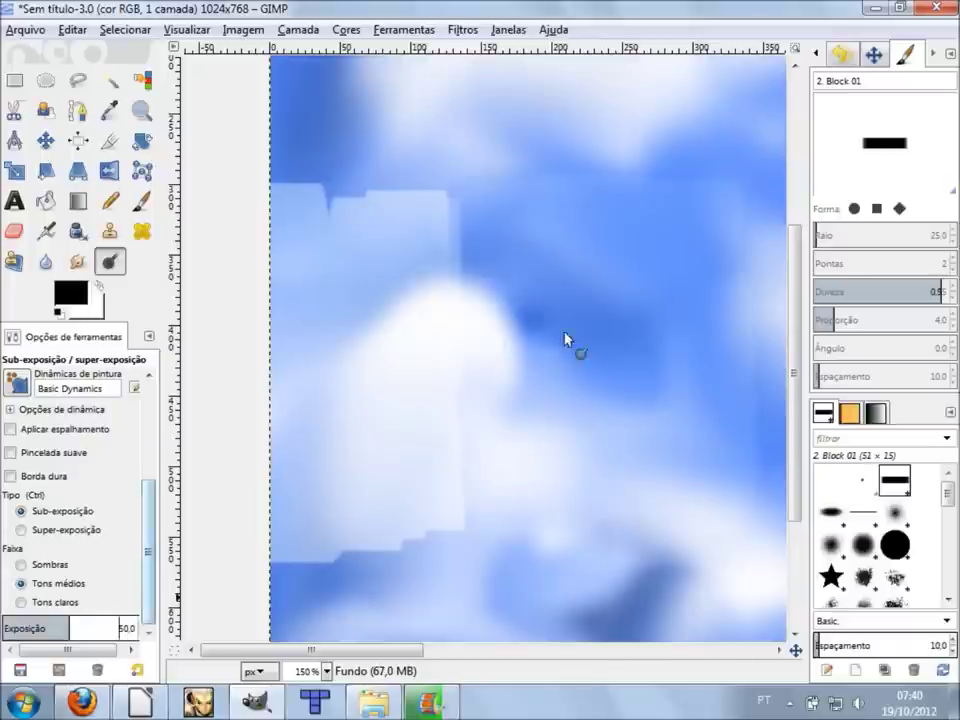
mouse_move(500, 110)
left_mouse_down()
mouse_move(493, 214)
mouse_move(568, 150)
mouse_move(737, 121)
left_mouse_up()
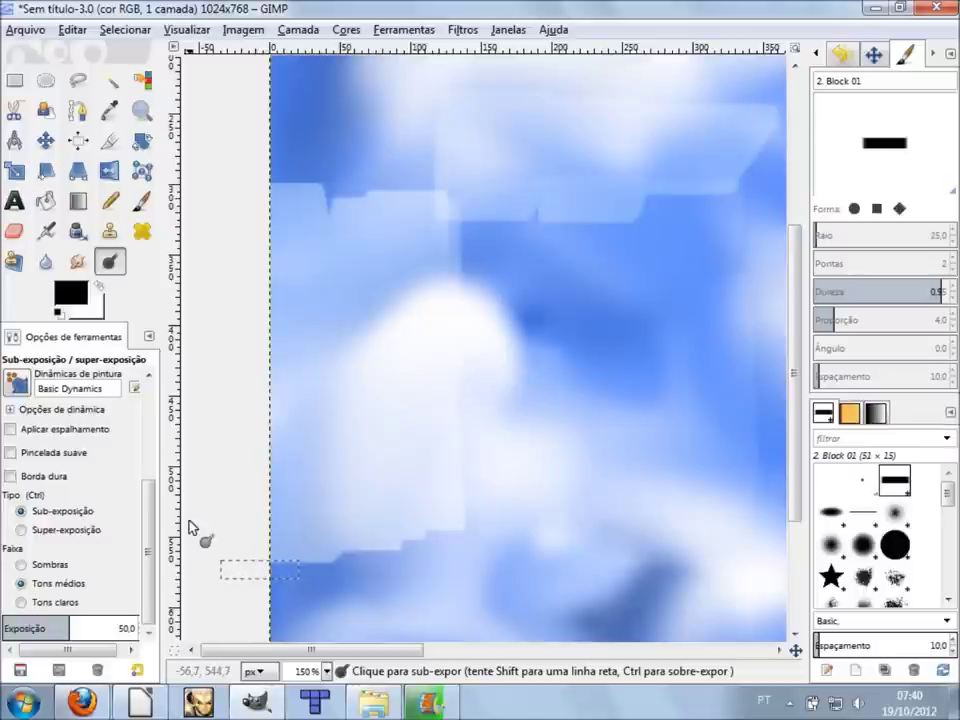
left_click_drag(152, 509, 159, 410)
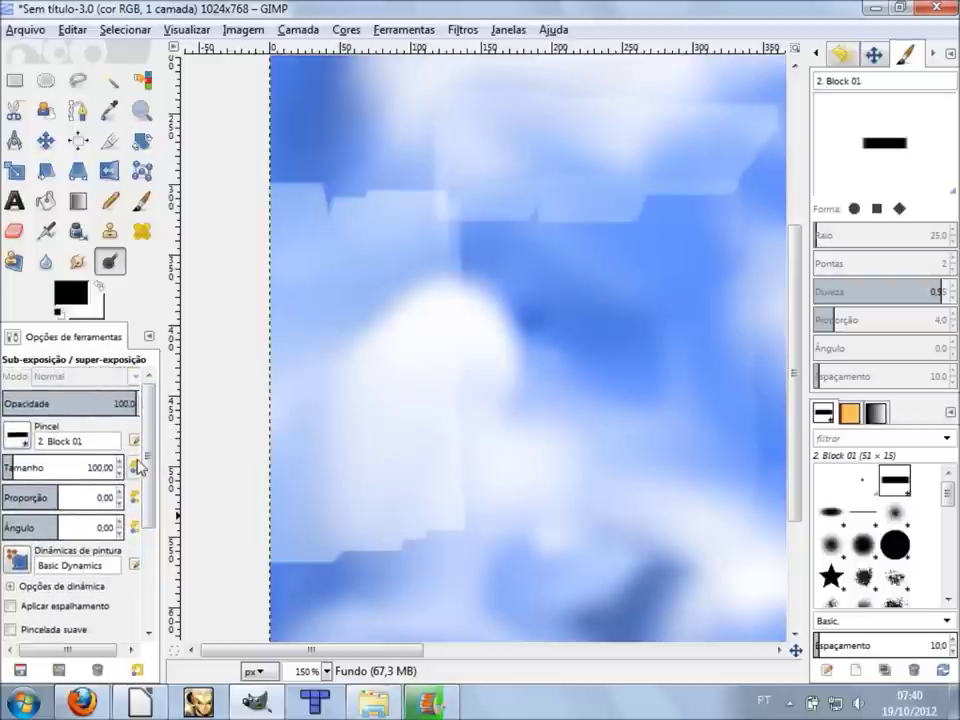
Enable Apply Jitter (Aplicar espalhamento) with amount 0.20 for the dodge/burn brush.
left_click_drag(151, 472, 155, 515)
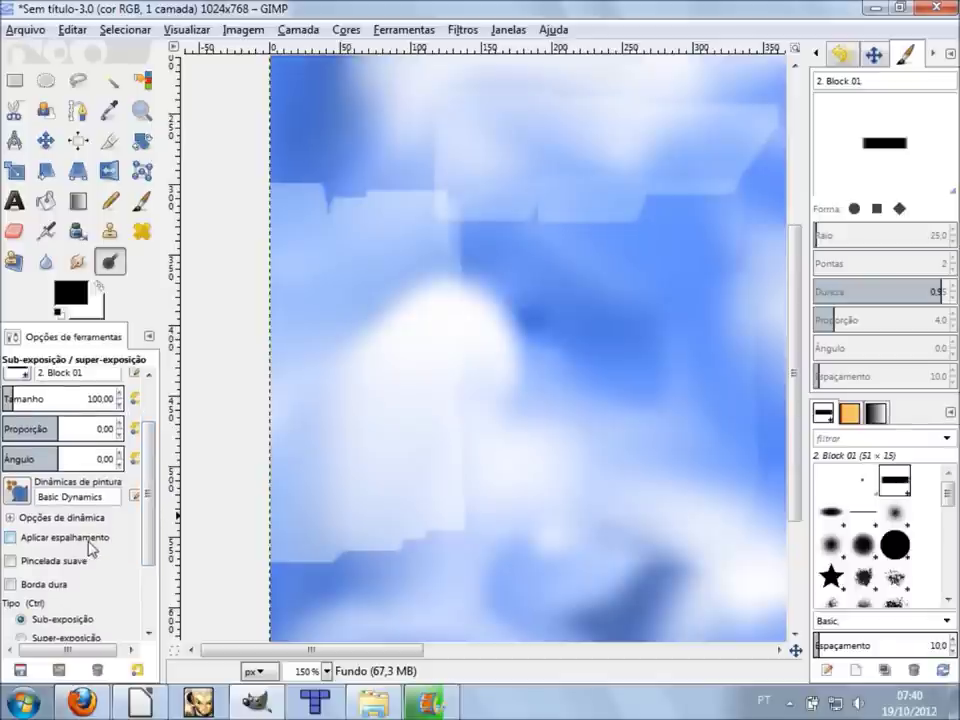
mouse_move(64, 538)
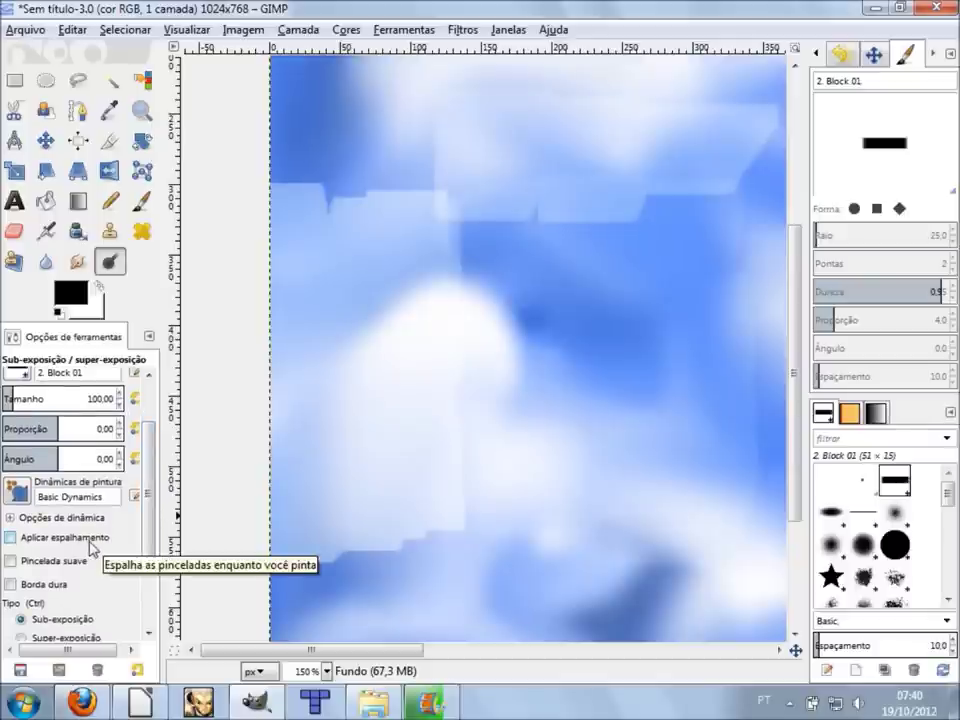
left_click(92, 543)
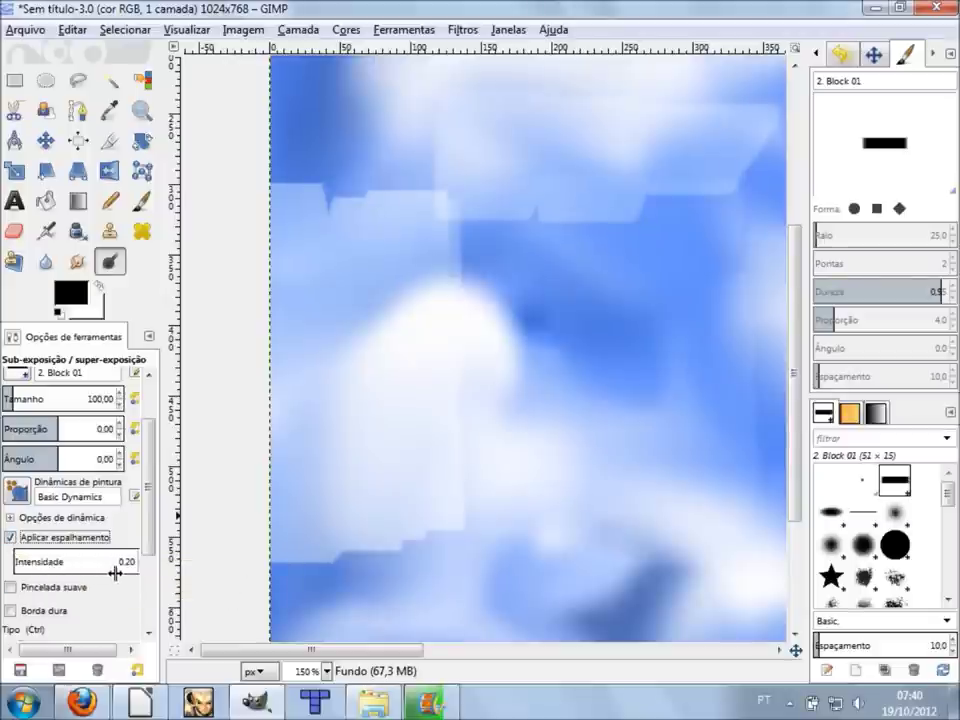
Burn a spot on the left clouds, undo a trial dodge stroke, and raise jitter to 28.24.
scroll(514, 500, "down", 1)
scroll(519, 491, "down", 1)
scroll(525, 491, "down", 1)
scroll(590, 480, "down", 1)
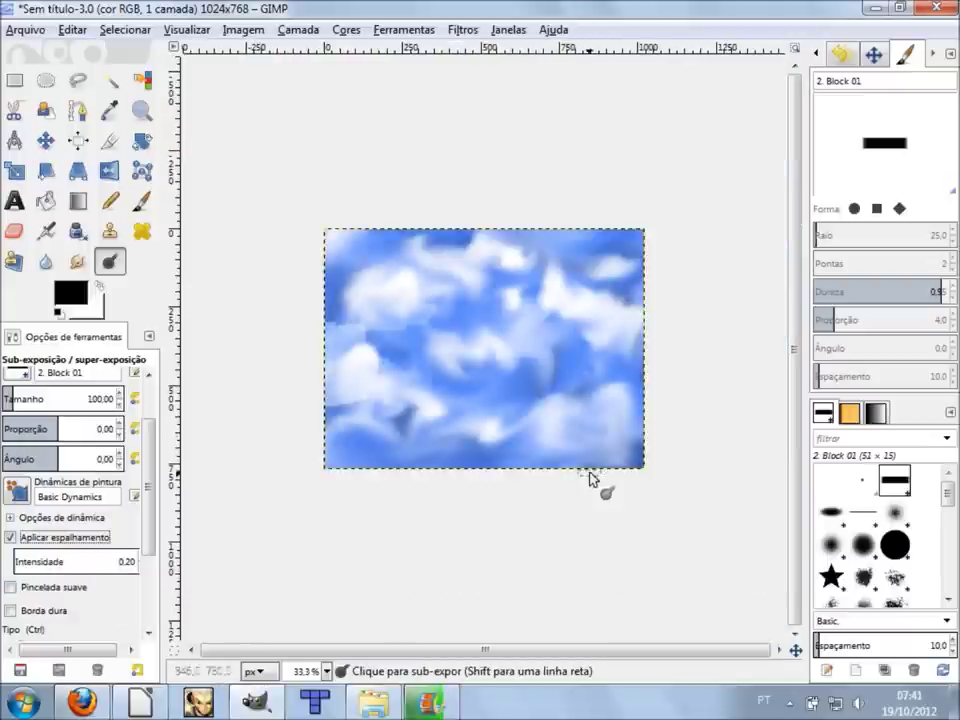
scroll(548, 440, "up", 1)
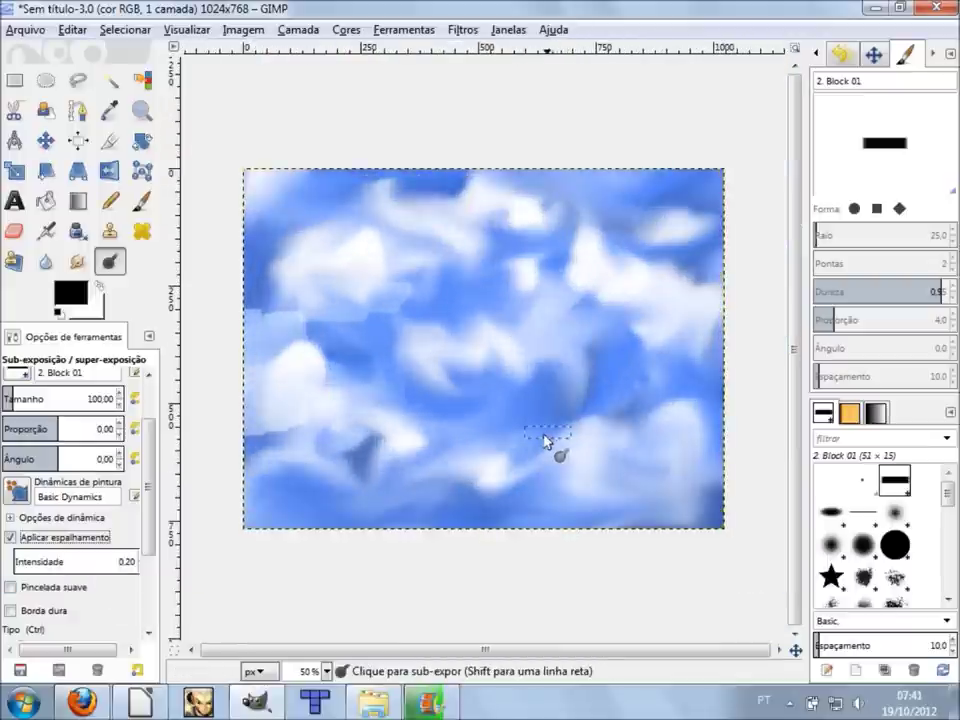
left_click(485, 462)
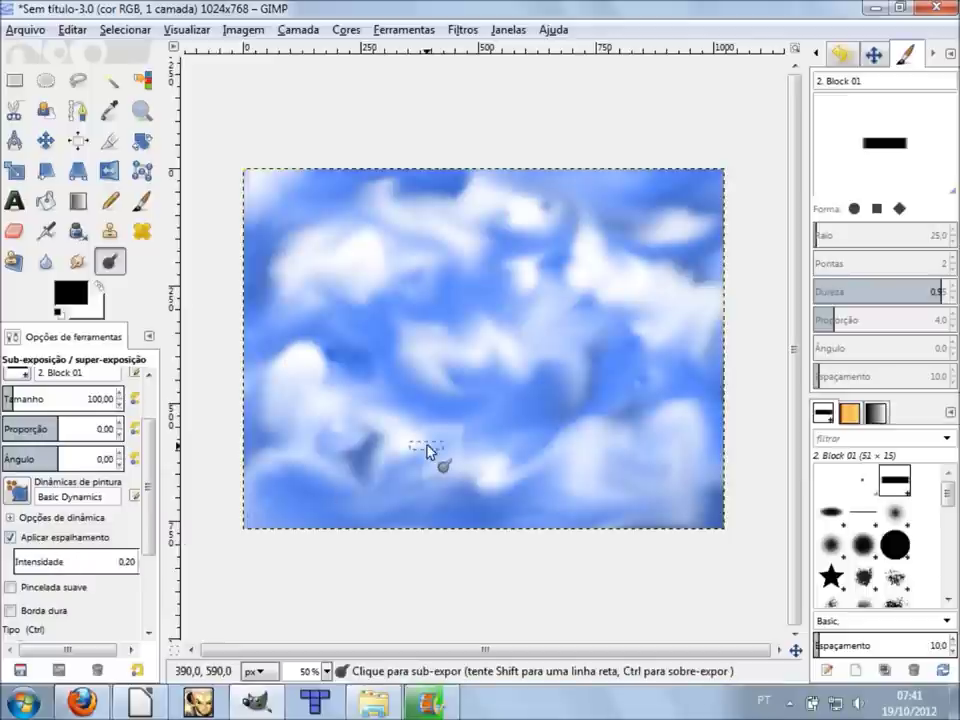
mouse_move(499, 493)
left_mouse_down()
mouse_move(506, 360)
mouse_move(474, 511)
mouse_move(489, 407)
mouse_move(452, 476)
mouse_move(461, 330)
mouse_move(428, 493)
left_mouse_up()
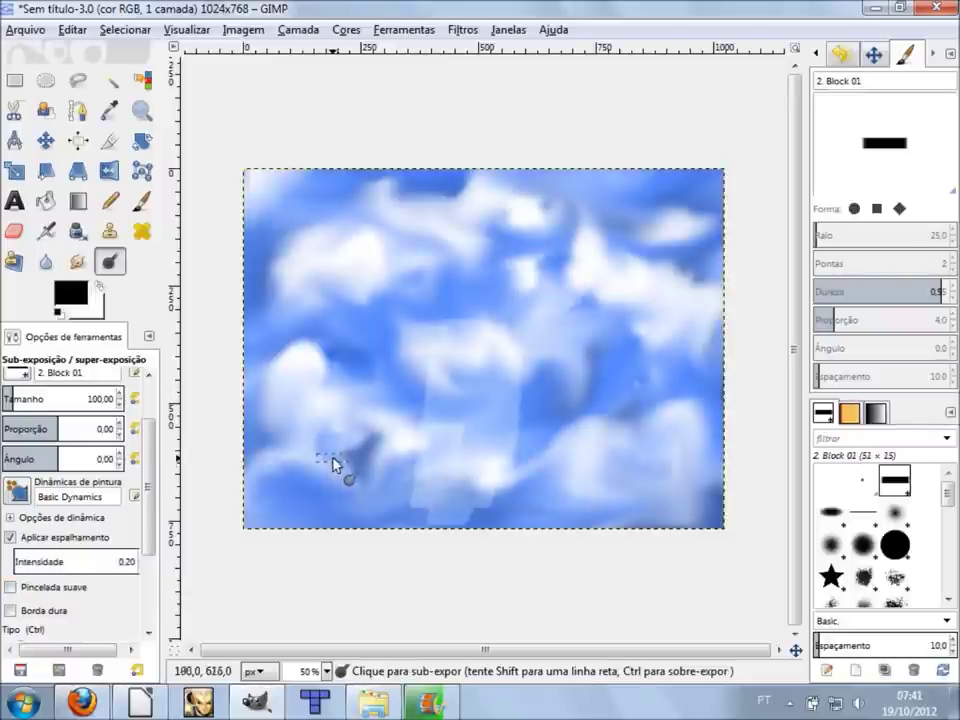
key("ctrl+z")
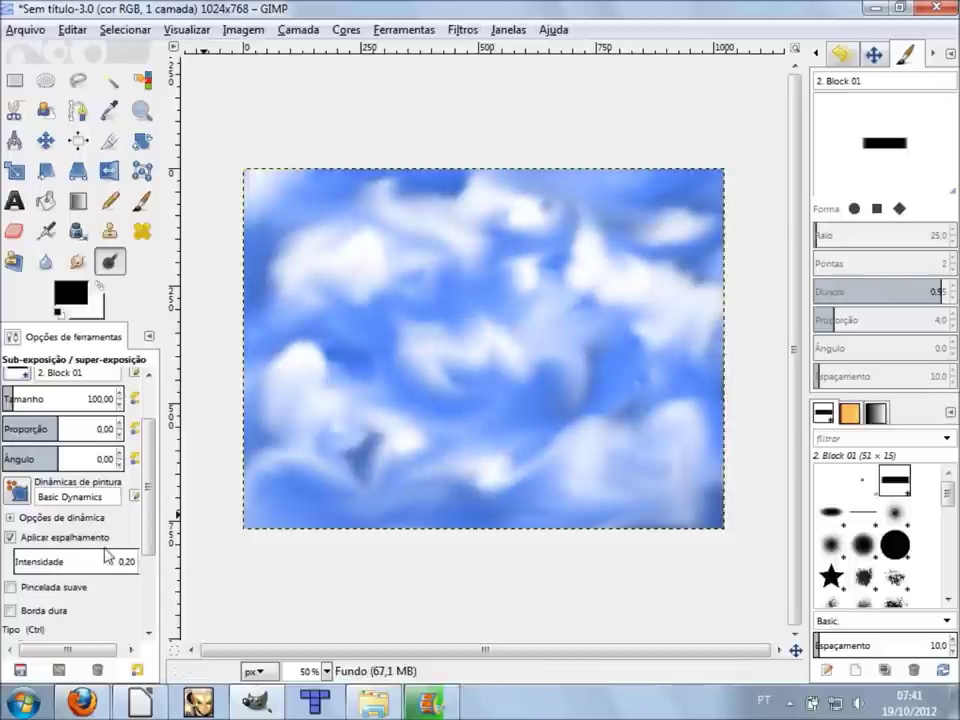
left_click(83, 553)
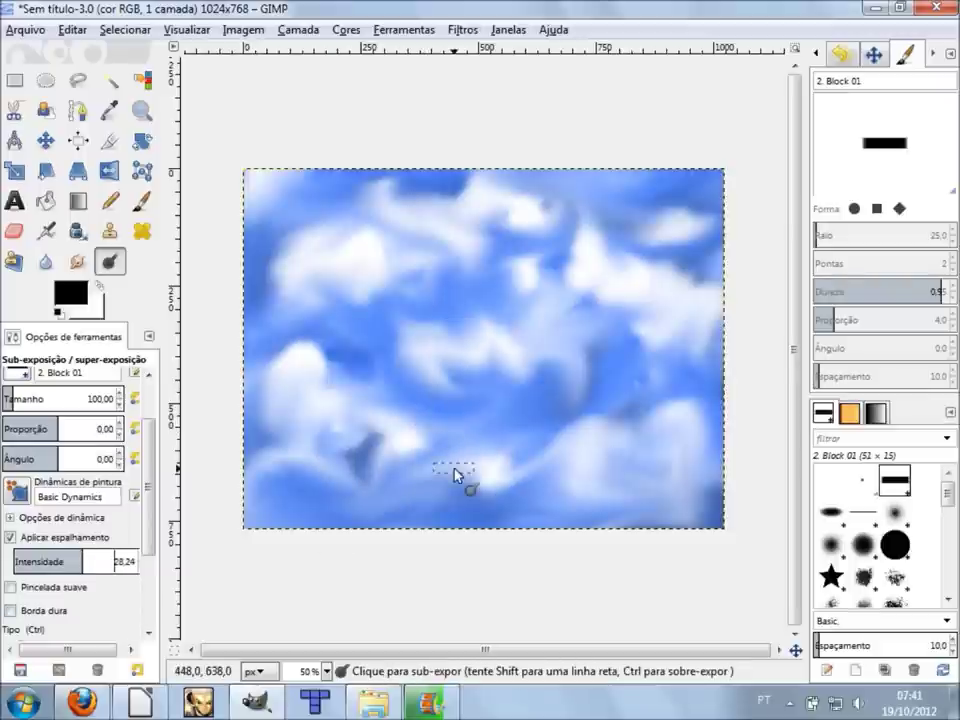
Drag the jittered Dodge/Burn brush across the sky to scatter pale rectangular flecks over the clouds.
mouse_move(463, 489)
left_mouse_down()
mouse_move(460, 315)
mouse_move(469, 285)
mouse_move(435, 495)
mouse_move(471, 302)
mouse_move(491, 426)
mouse_move(448, 492)
mouse_move(456, 439)
left_mouse_up()
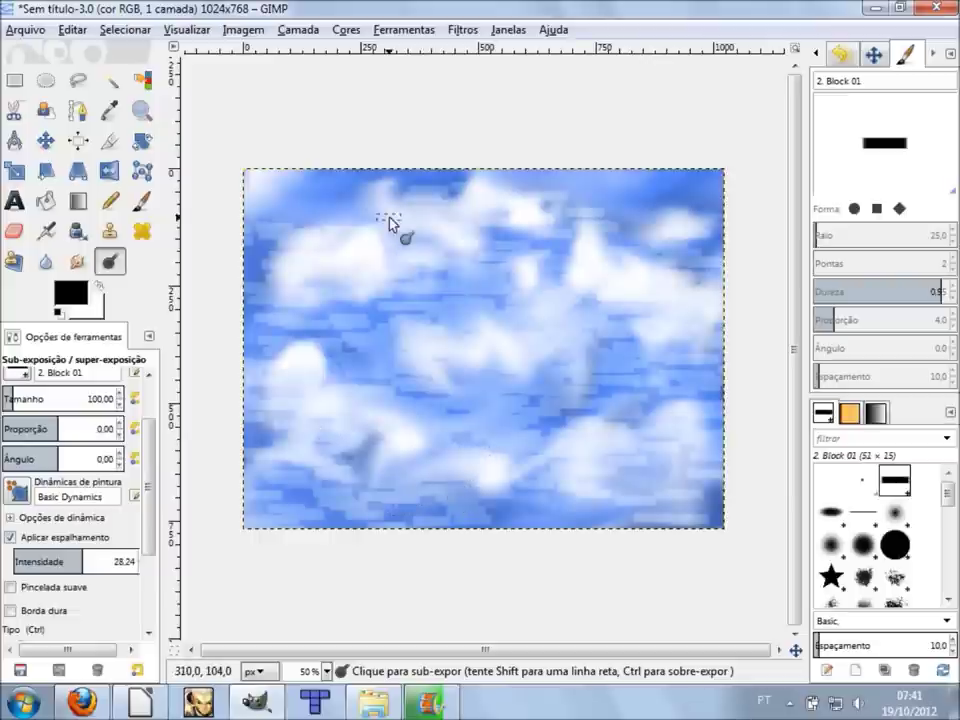